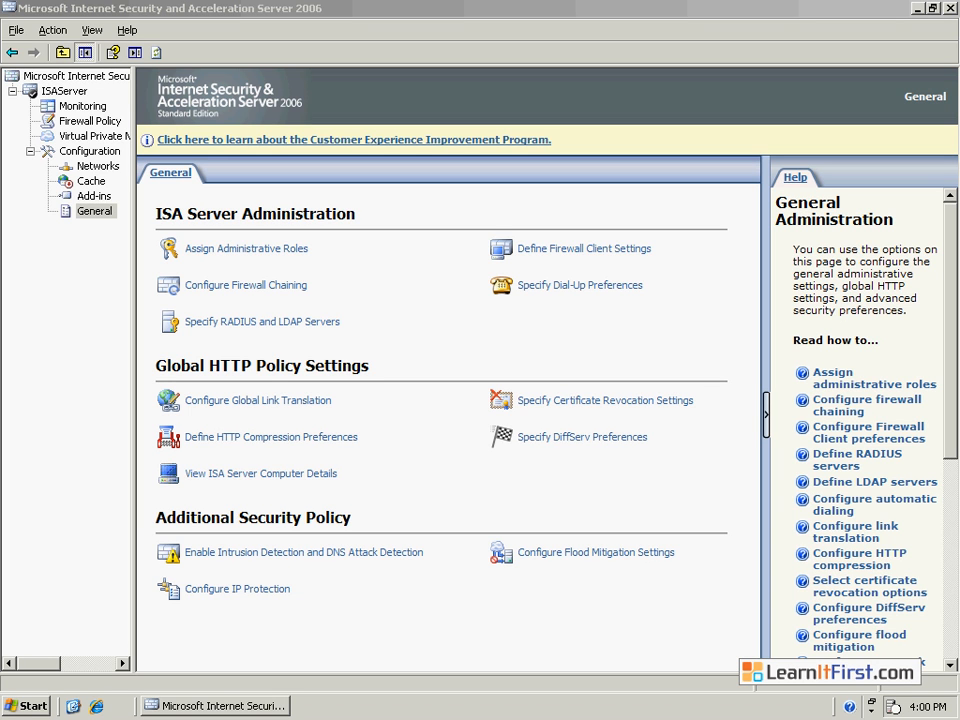
# Open the administrative role assignments from the General configuration of ISAServer and select the ISASERVER\Administrator entry
pyautogui.click(95, 210)
pyautogui.click(62, 92)
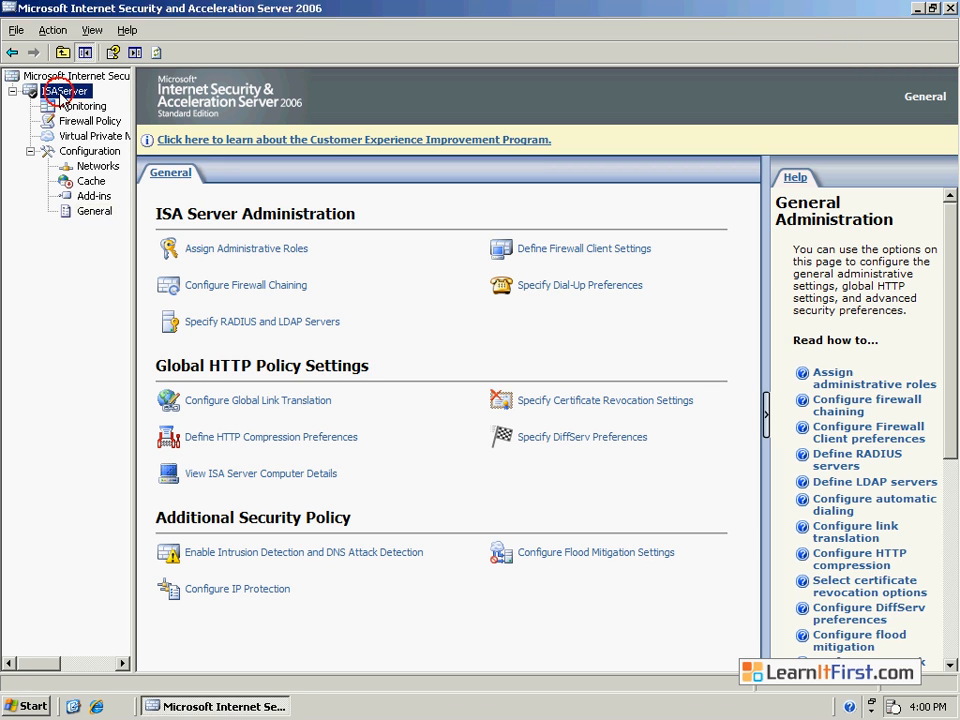
pyautogui.click(78, 152)
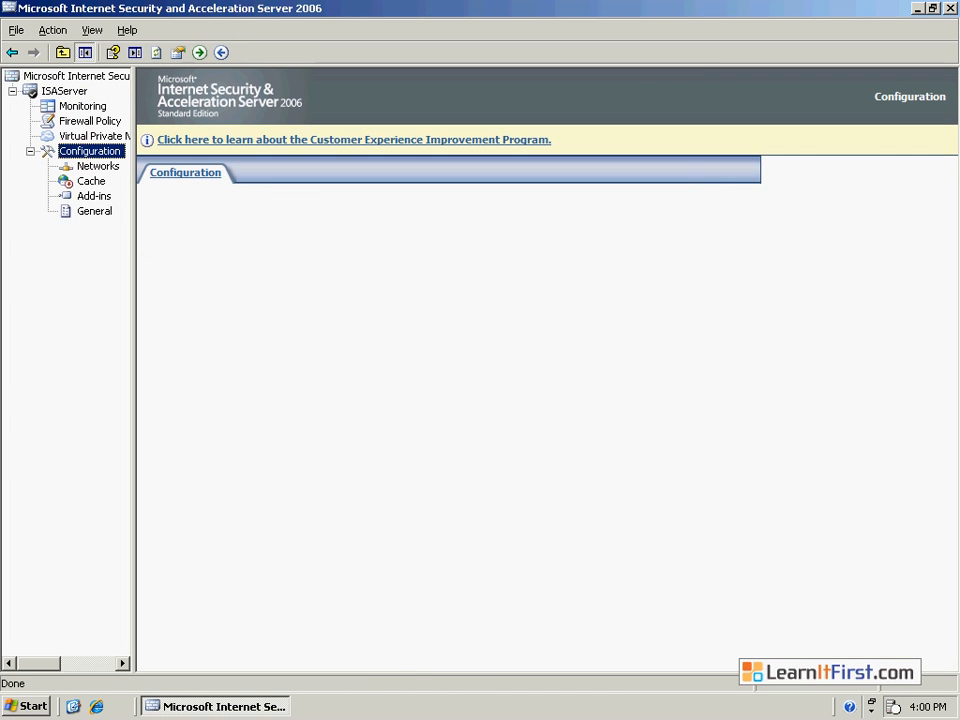
pyautogui.click(88, 212)
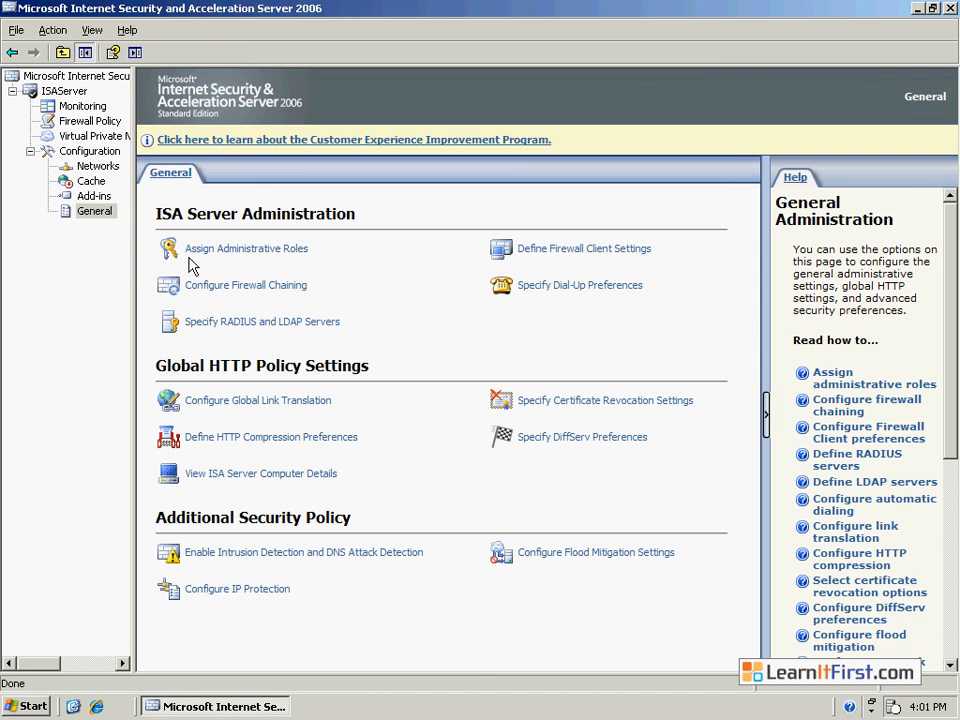
pyautogui.click(289, 248)
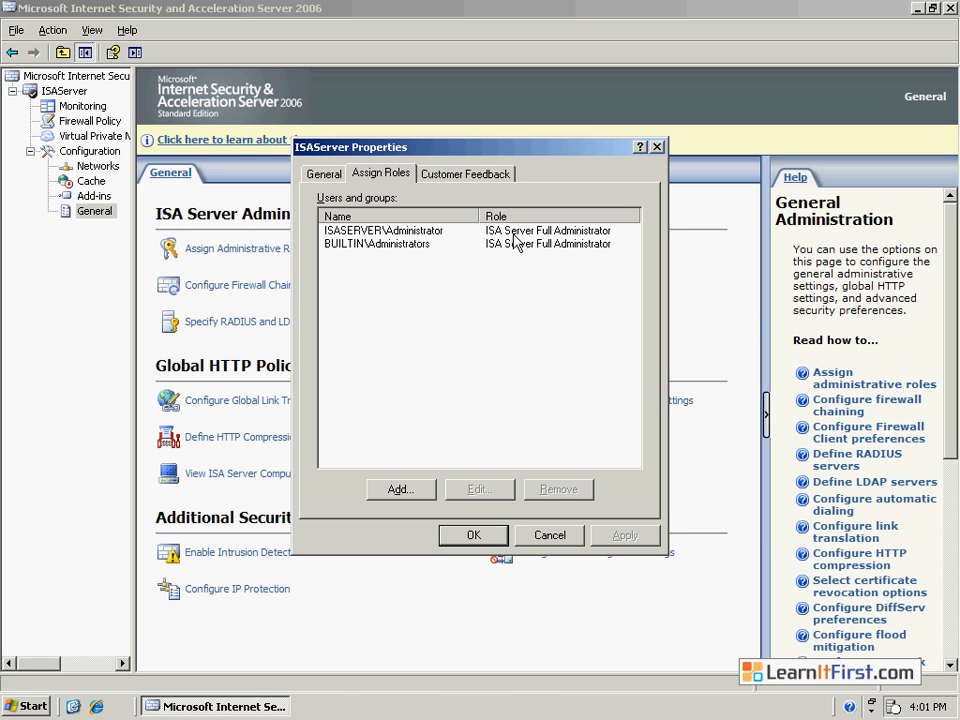
pyautogui.click(614, 231)
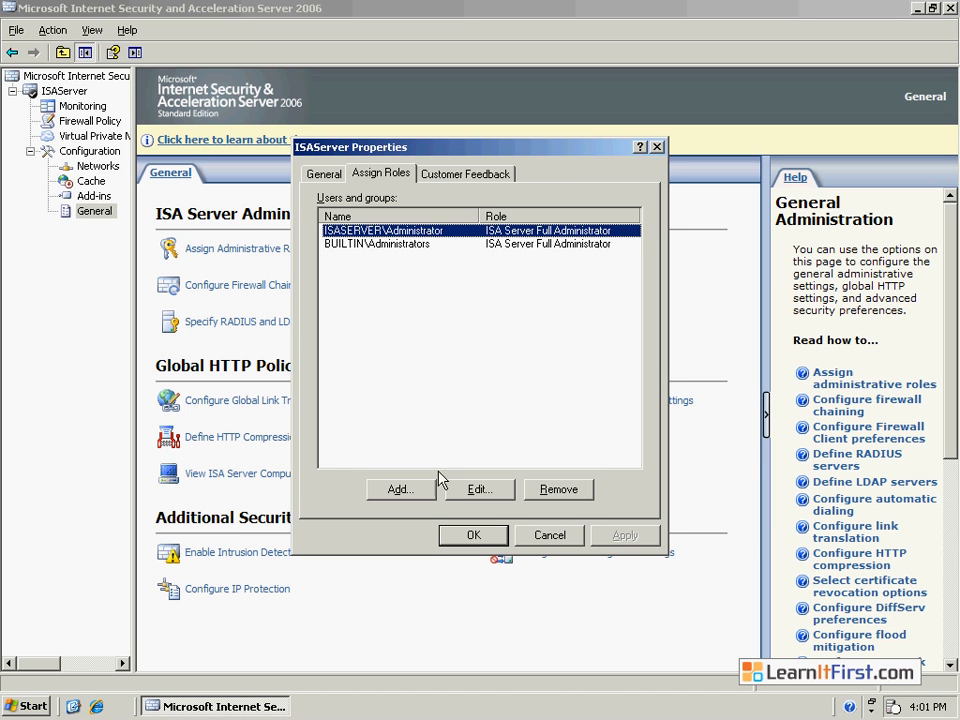
# Open Computer Management for the local machine and display the Users folder under Local Users and Groups
pyautogui.click(24, 705)
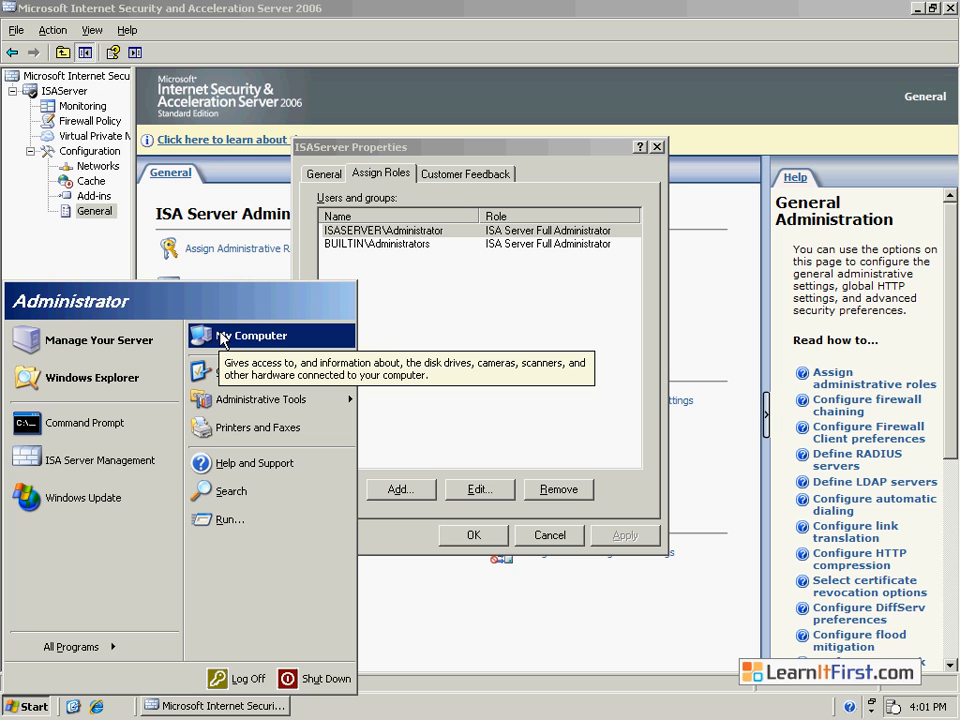
pyautogui.rightClick(265, 338)
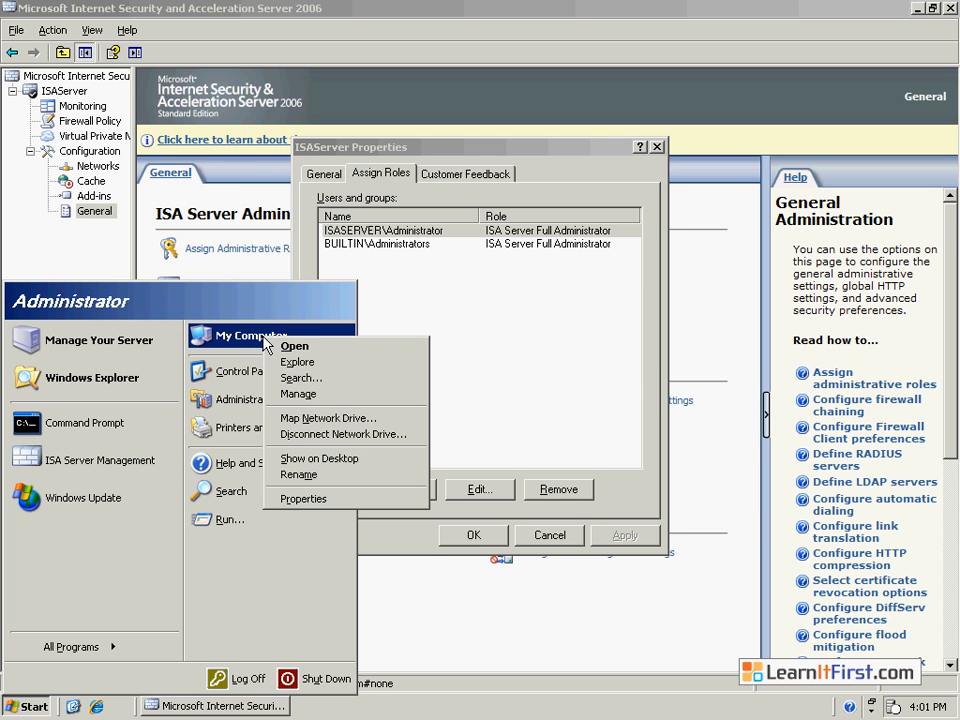
pyautogui.click(302, 395)
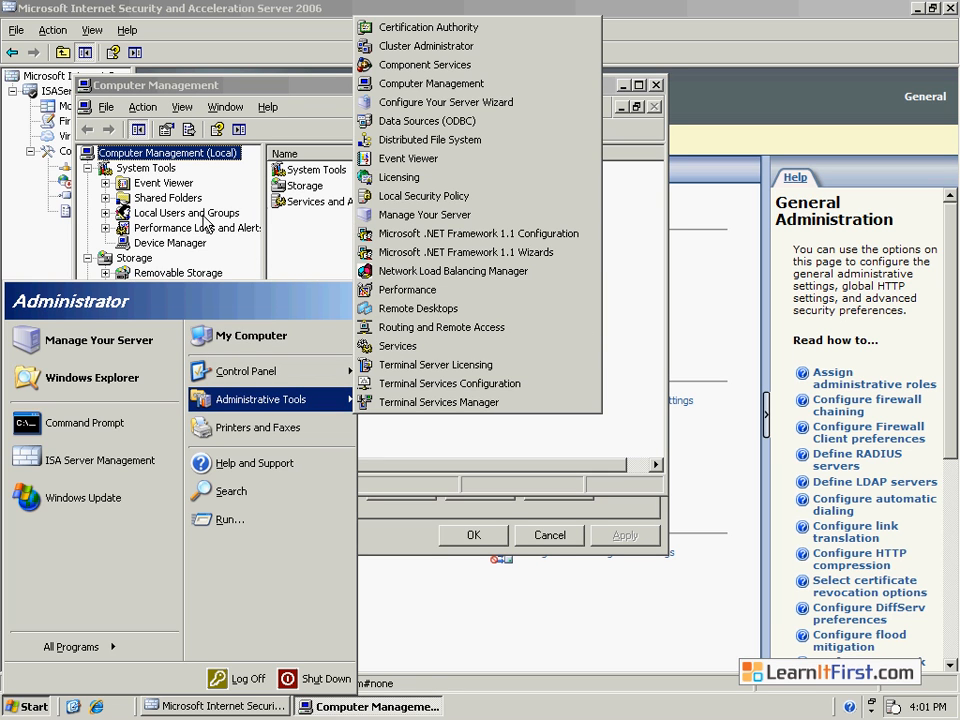
pyautogui.click(140, 154)
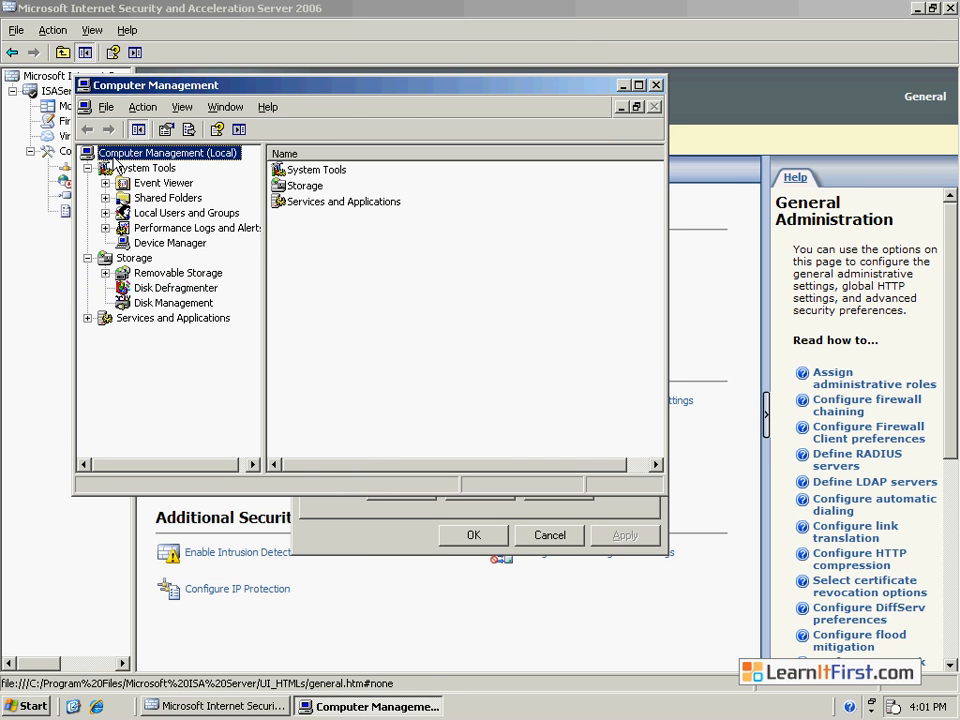
pyautogui.click(162, 213)
pyautogui.doubleClick(162, 213)
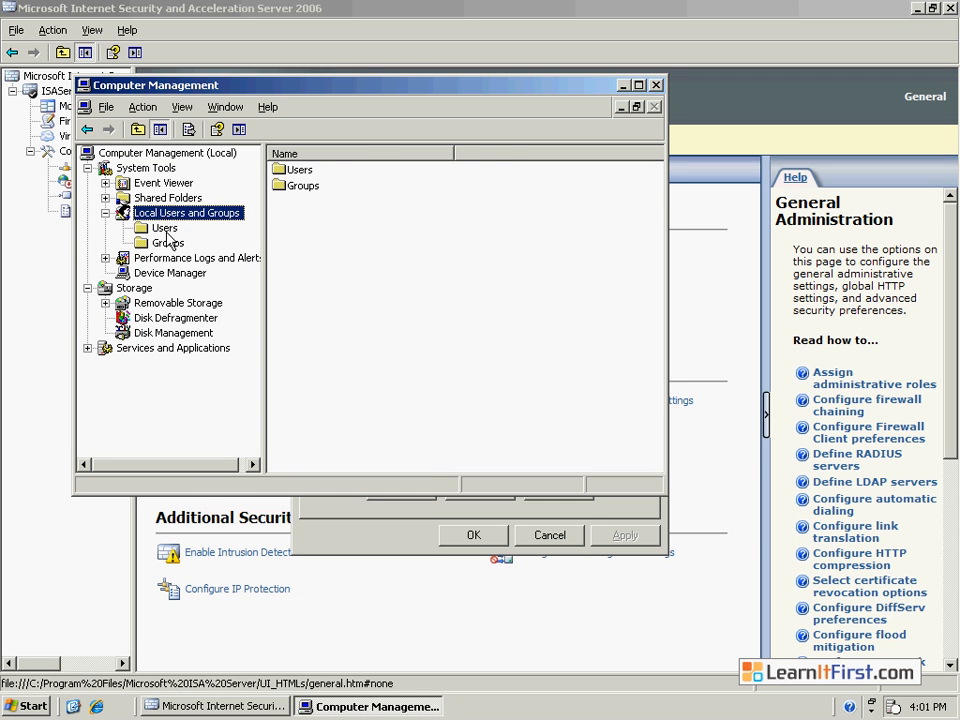
pyautogui.click(163, 228)
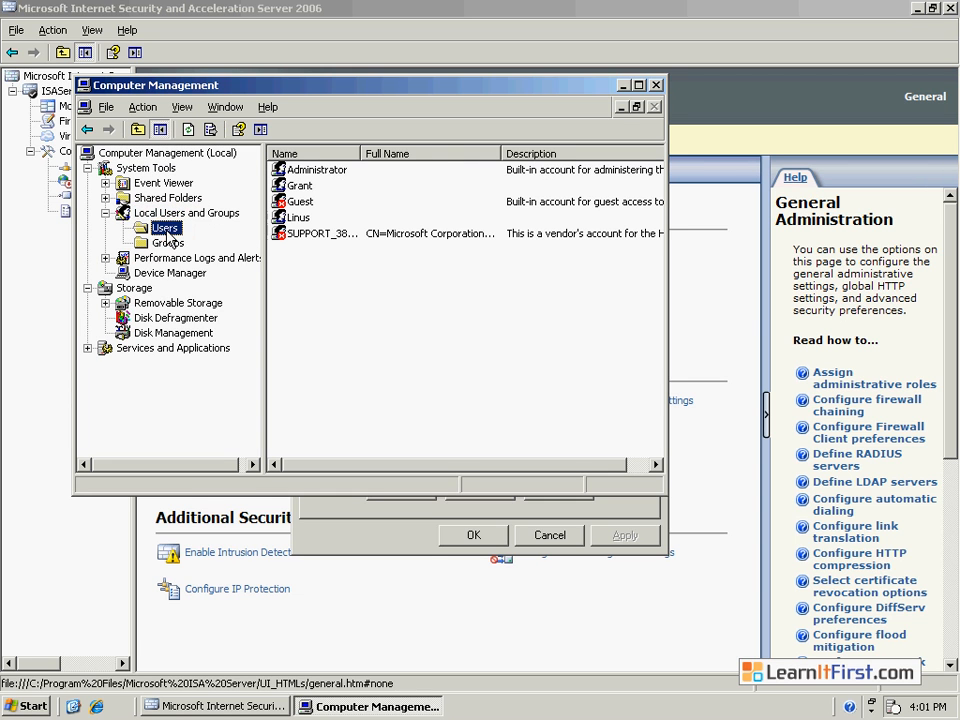
# Examine the Administrator account and the two ordinary local user accounts, then return to the ISA Server role assignments
pyautogui.click(305, 173)
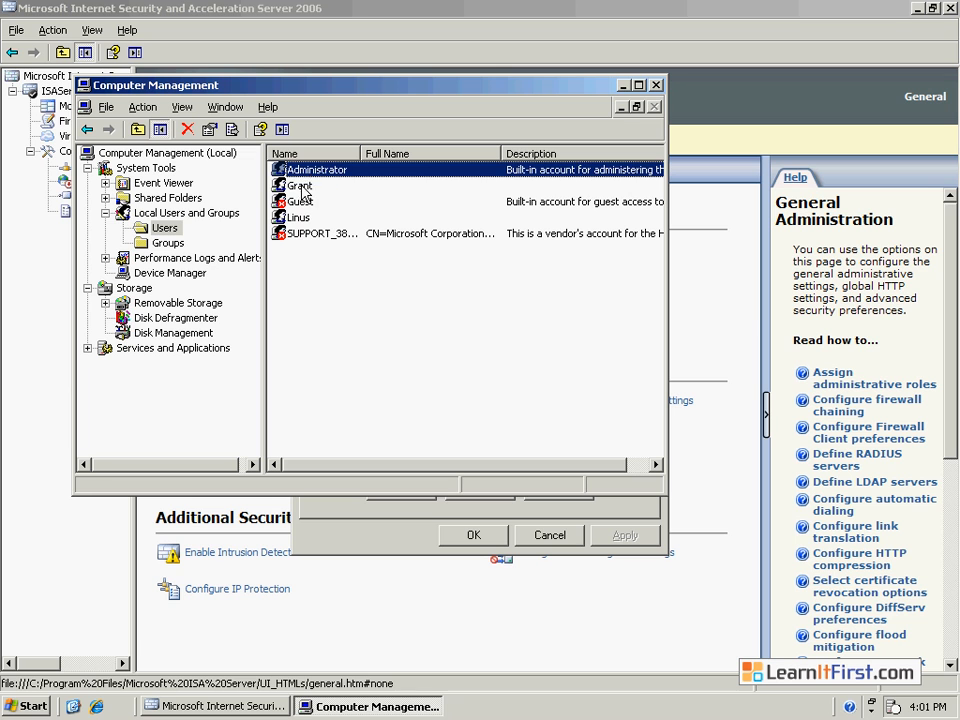
pyautogui.click(304, 188)
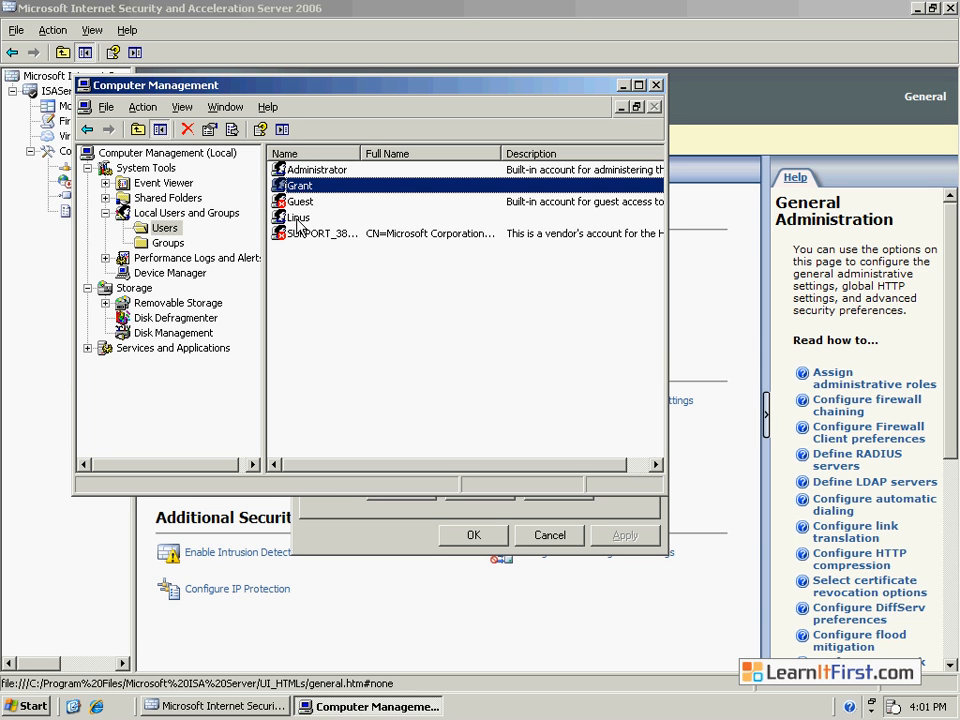
pyautogui.click(400, 221)
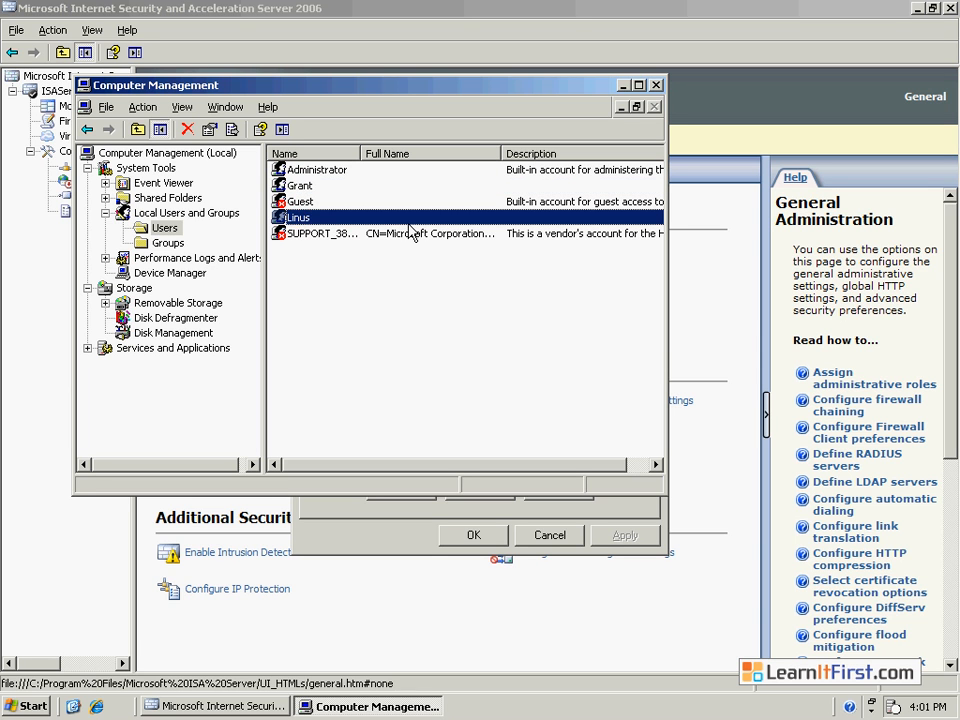
pyautogui.click(300, 185)
pyautogui.click(303, 218)
pyautogui.click(405, 516)
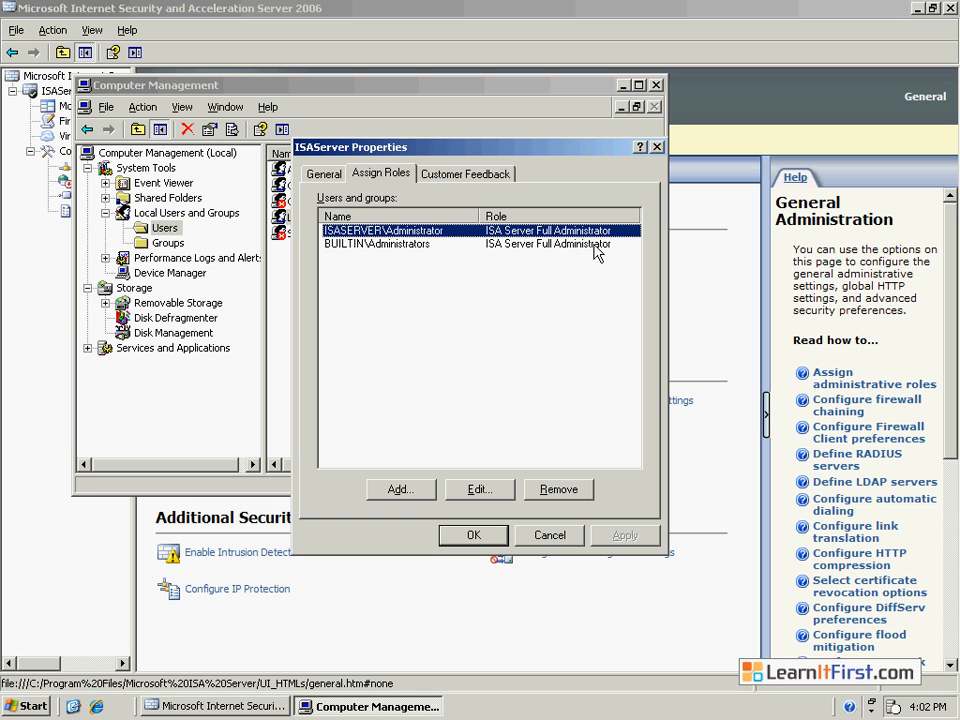
# Add the local user listed directly below Administrator to the Administrators group in Computer Management
pyautogui.click(152, 230)
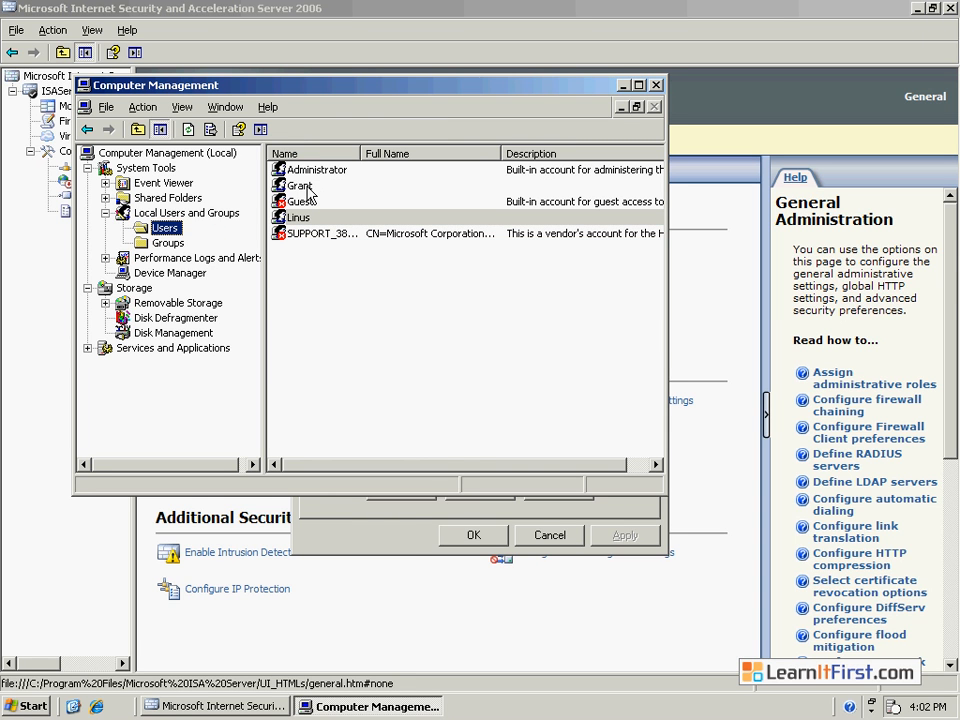
pyautogui.doubleClick(305, 186)
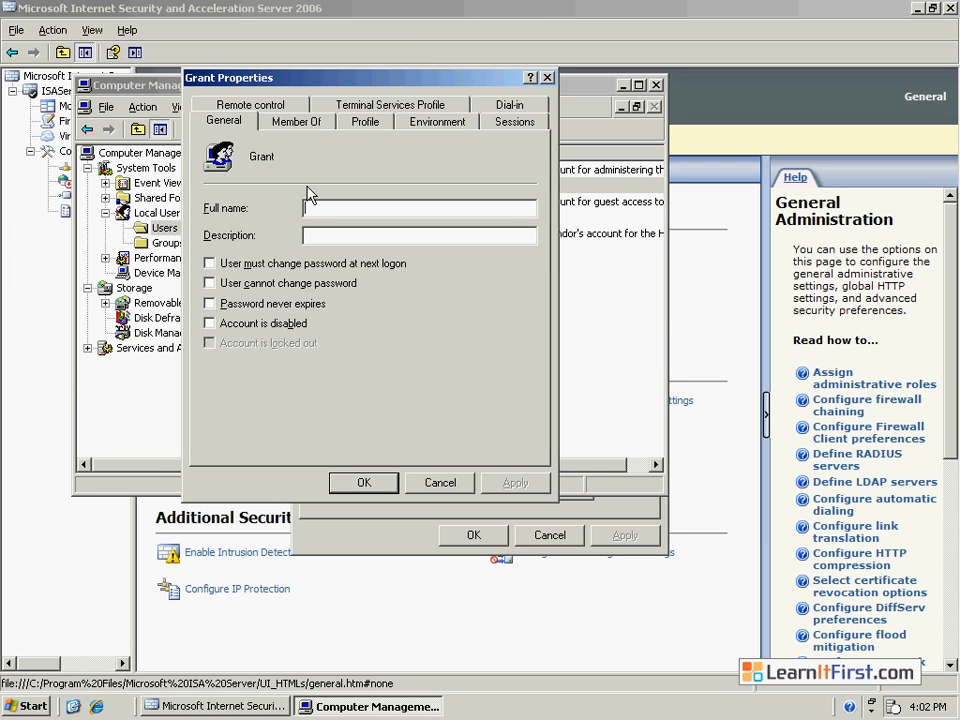
pyautogui.click(292, 124)
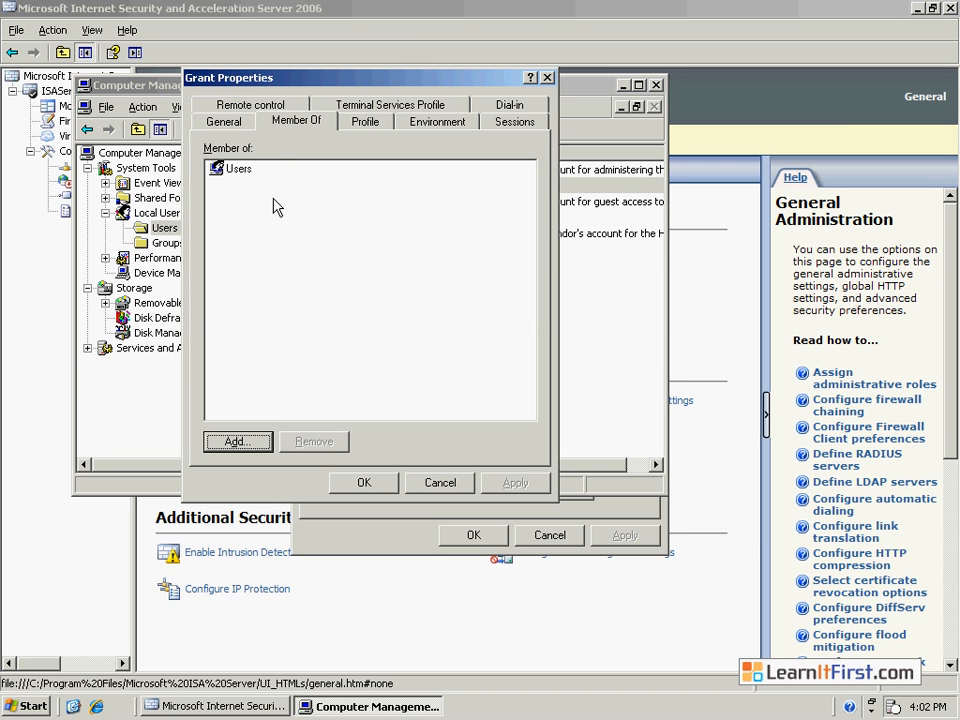
pyautogui.click(242, 441)
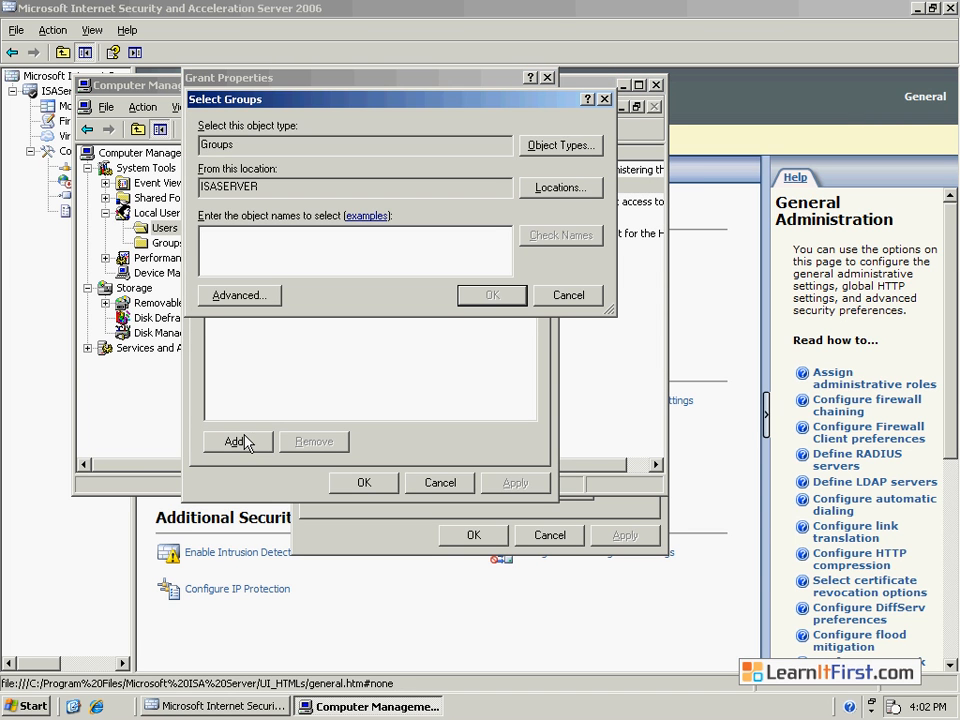
pyautogui.write('administrators')
pyautogui.press('Return')
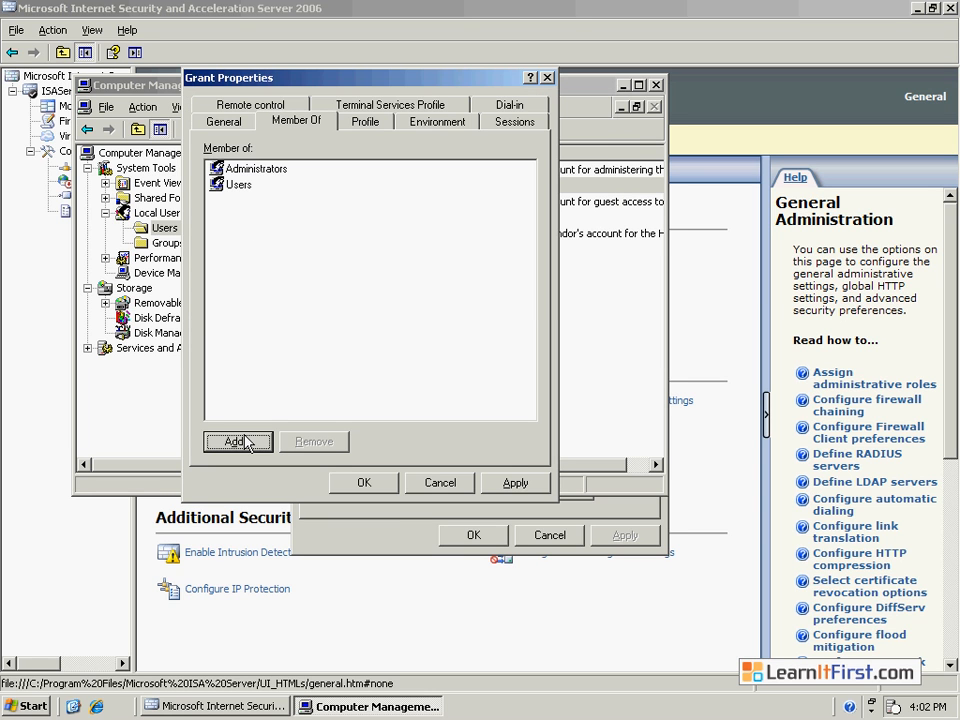
pyautogui.click(353, 479)
pyautogui.click(360, 483)
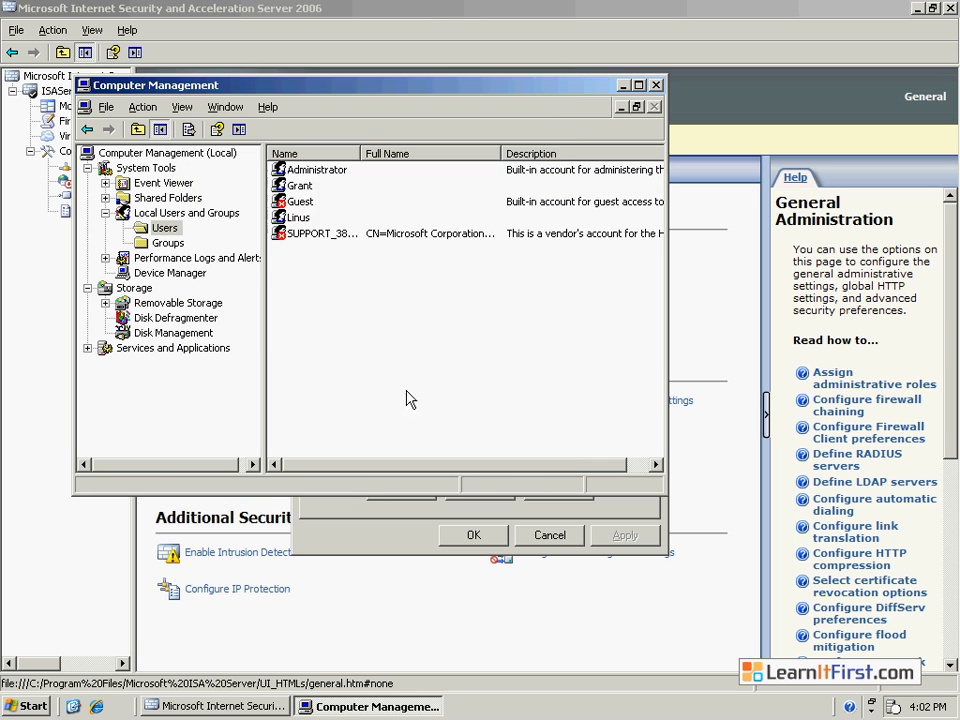
# Compare the ISA Server role assignments with the local user listed directly below Guest, returning to the role assignments
pyautogui.click(390, 517)
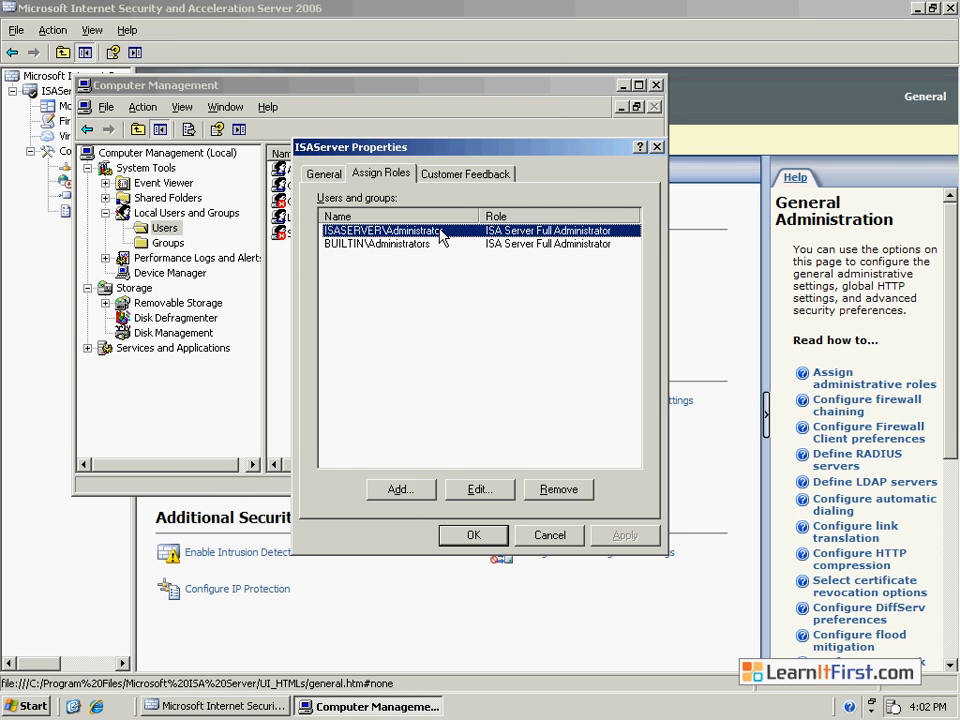
pyautogui.click(280, 200)
pyautogui.click(378, 218)
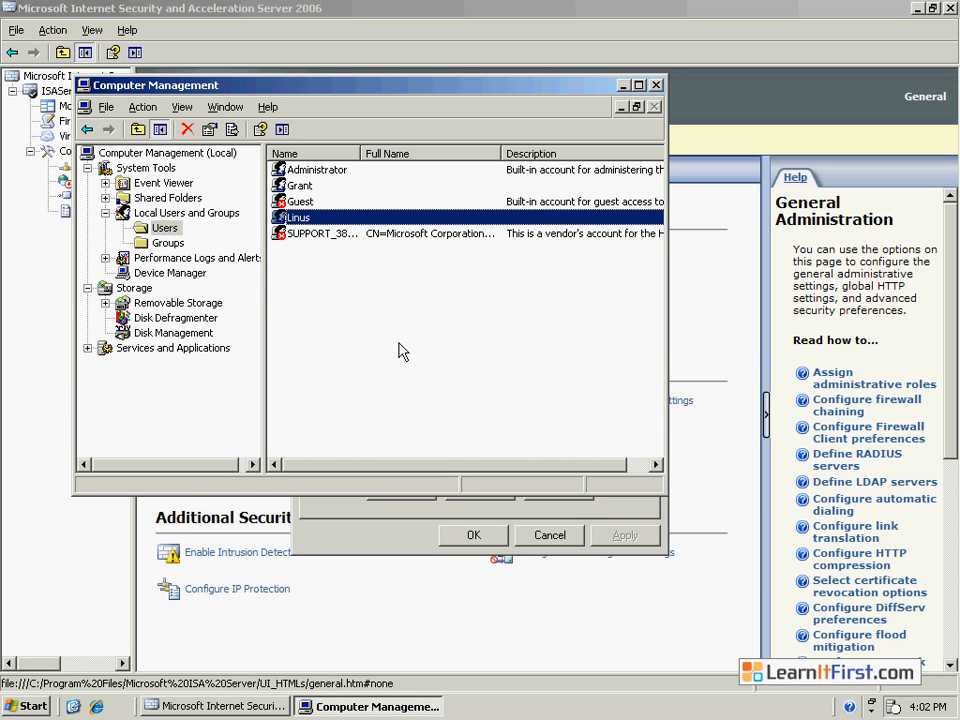
pyautogui.click(341, 512)
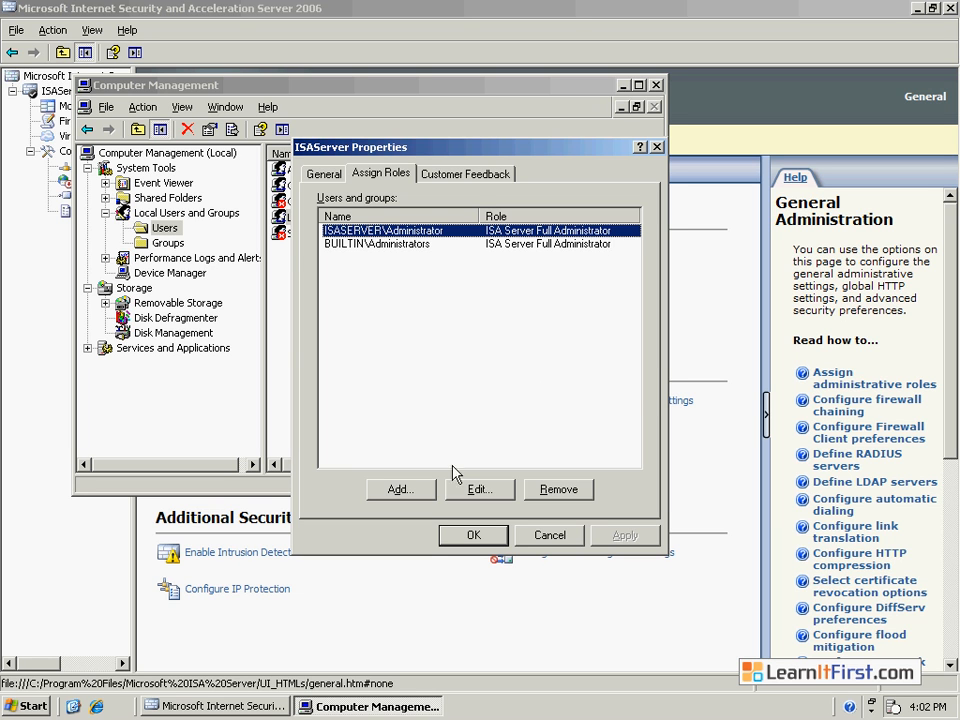
# Create a new administration delegation entry and choose the local user listed directly below Guest as its account
pyautogui.click(400, 490)
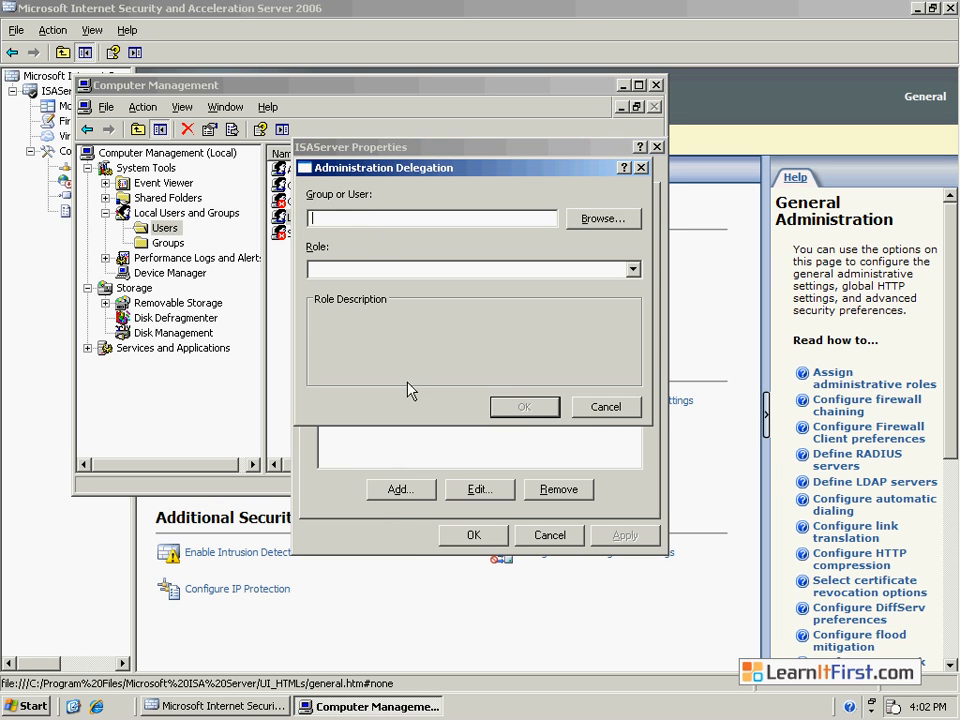
pyautogui.write('linus')
pyautogui.click(627, 220)
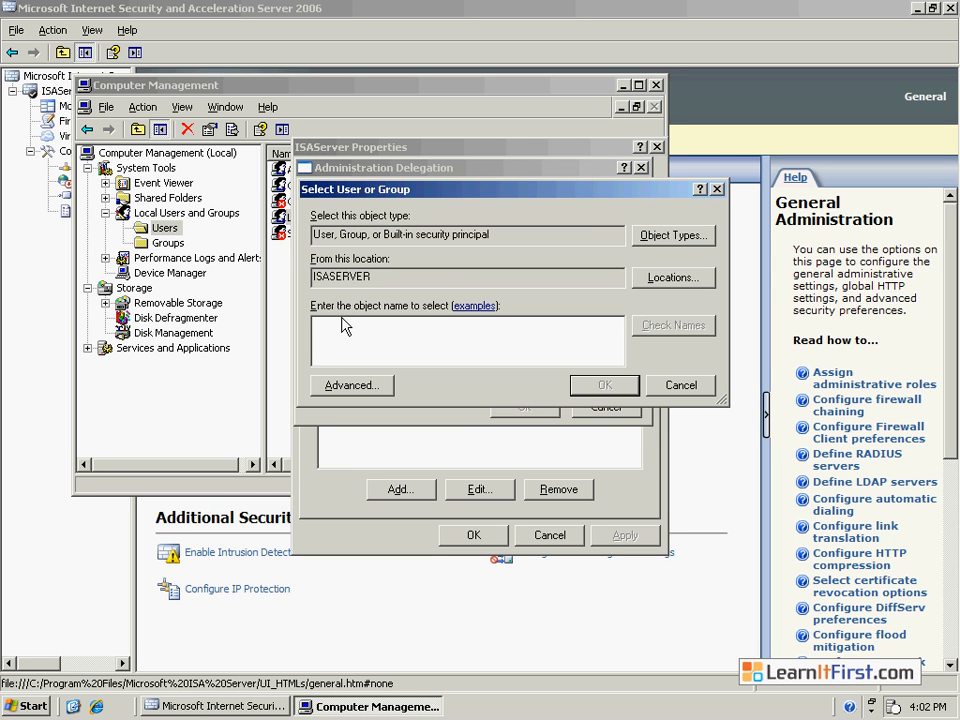
pyautogui.write('linus')
pyautogui.press('Return')
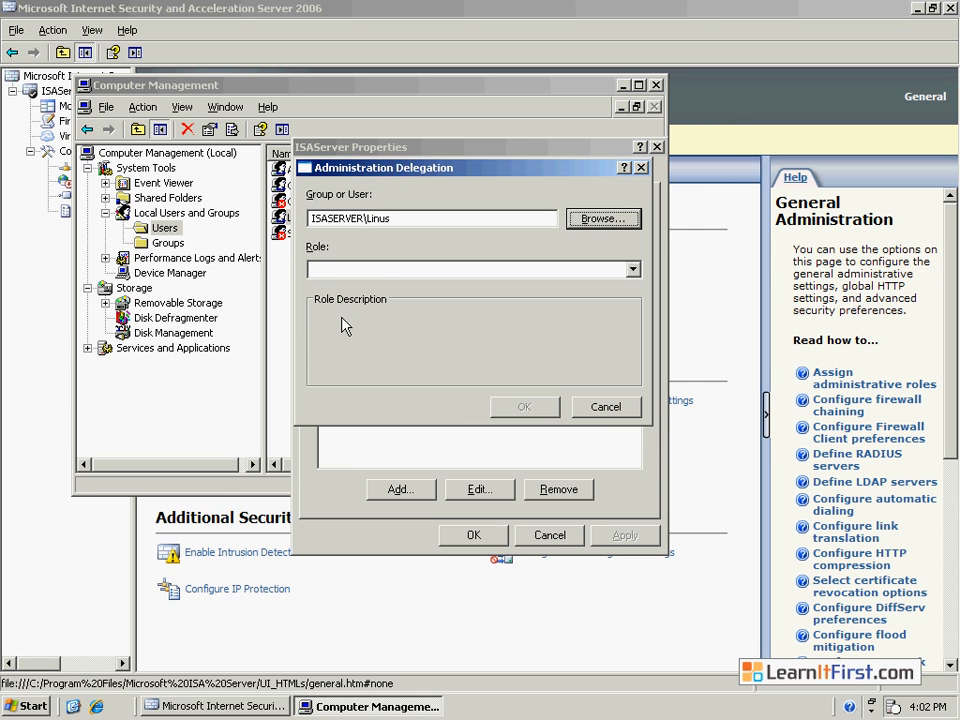
# Review the ISA Server Full Administrator and Monitoring Auditor role descriptions, and set the delegated role to ISA Server Auditor
pyautogui.click(372, 270)
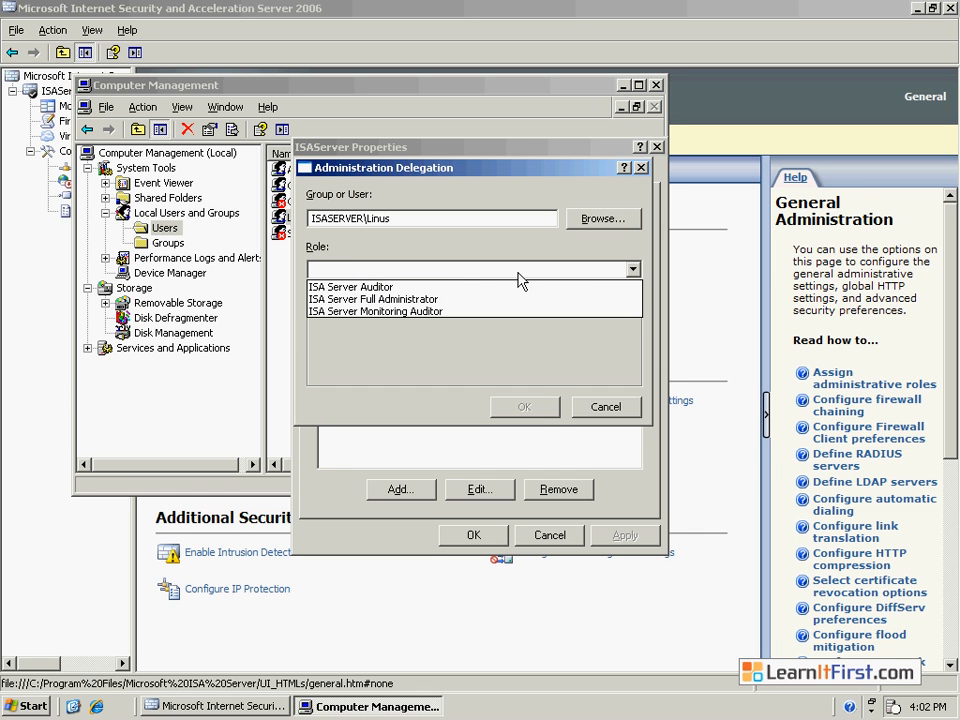
pyautogui.click(412, 298)
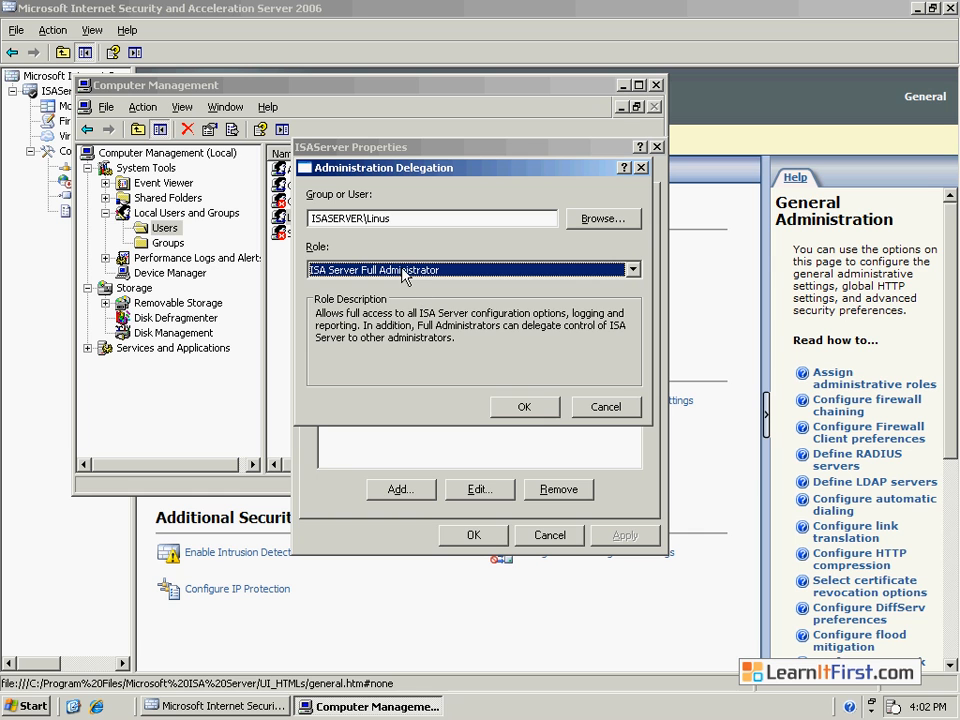
pyautogui.click(401, 271)
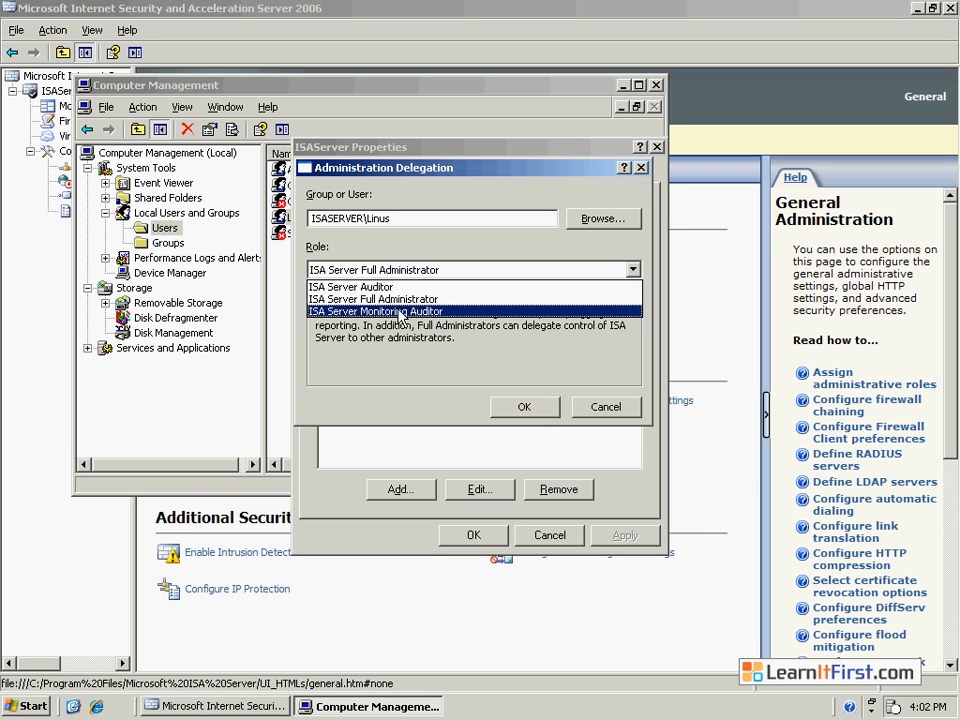
pyautogui.click(393, 298)
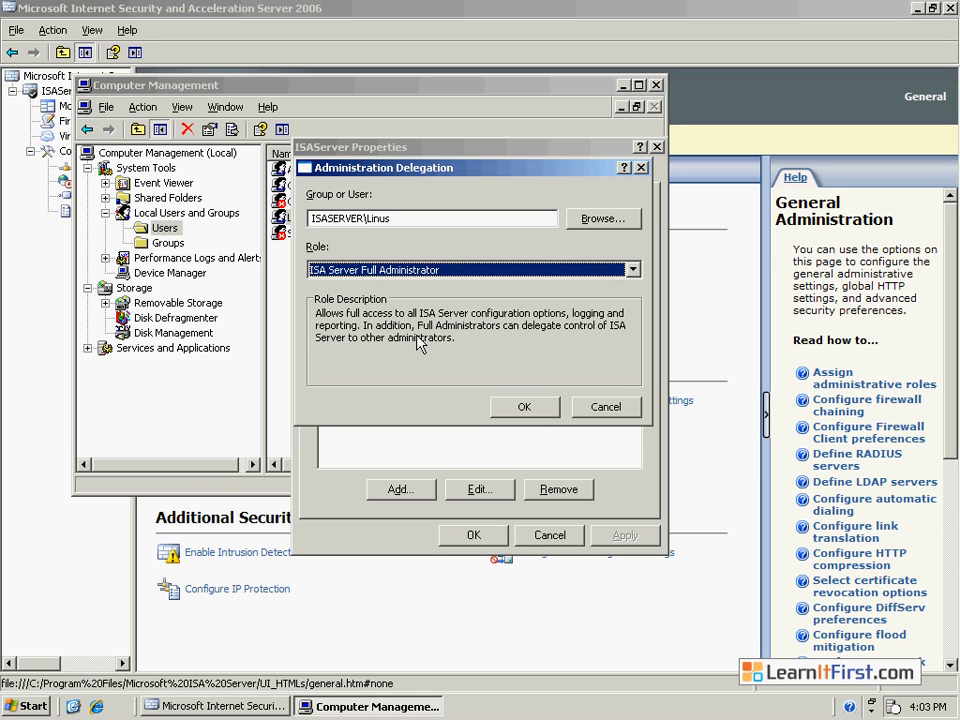
pyautogui.click(372, 278)
pyautogui.click(330, 285)
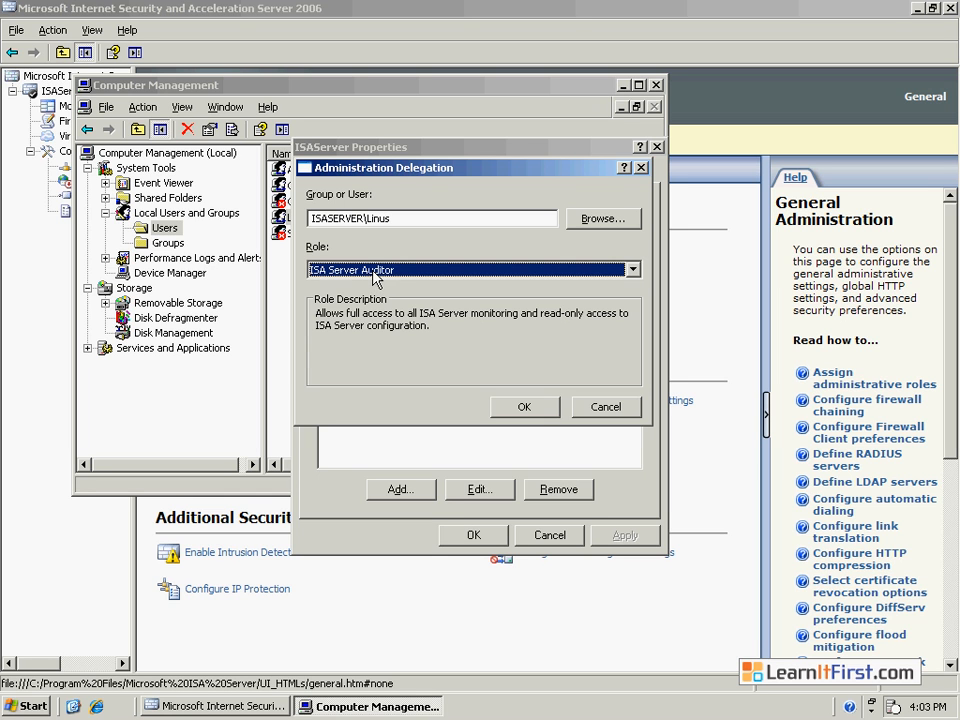
pyautogui.click(376, 272)
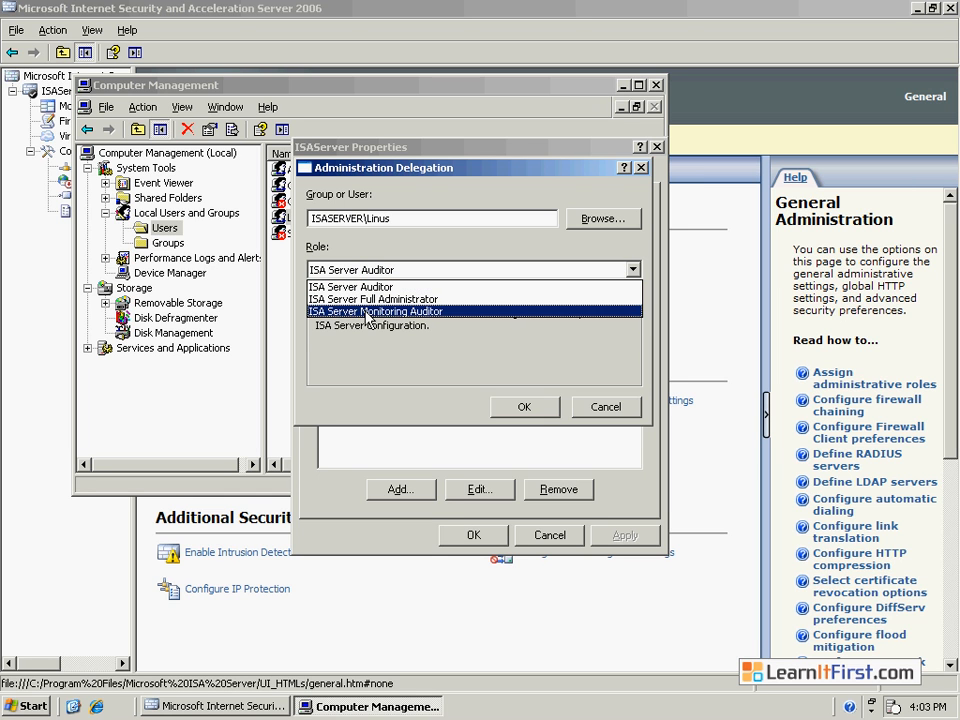
pyautogui.click(440, 312)
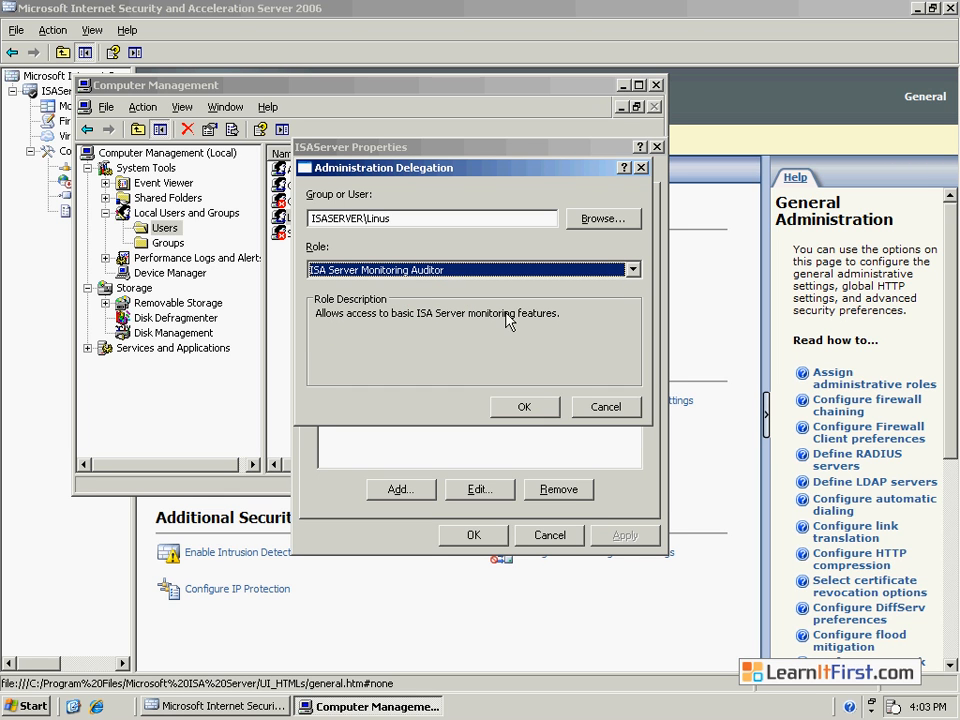
pyautogui.click(486, 271)
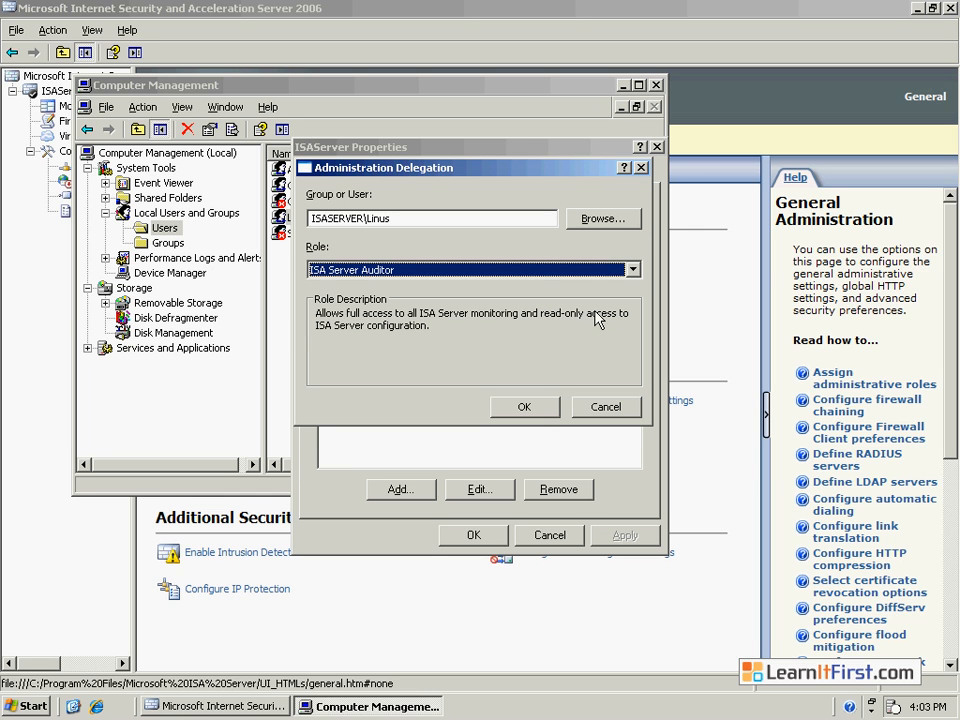
# Review the ISA Server Monitoring Auditor role description for the account being delegated
pyautogui.click(536, 268)
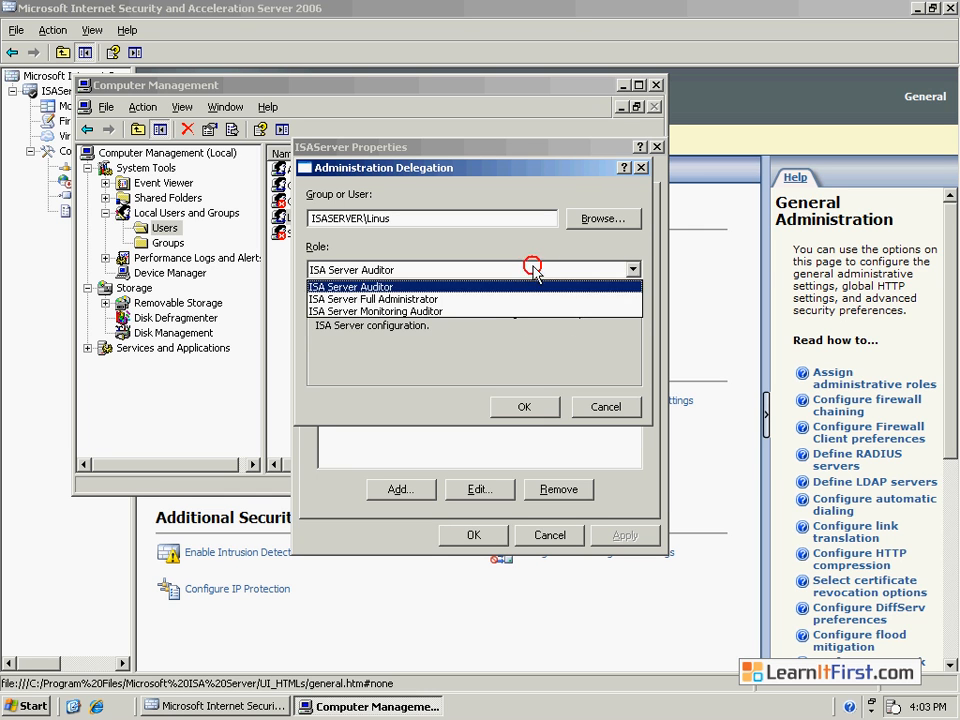
pyautogui.click(484, 311)
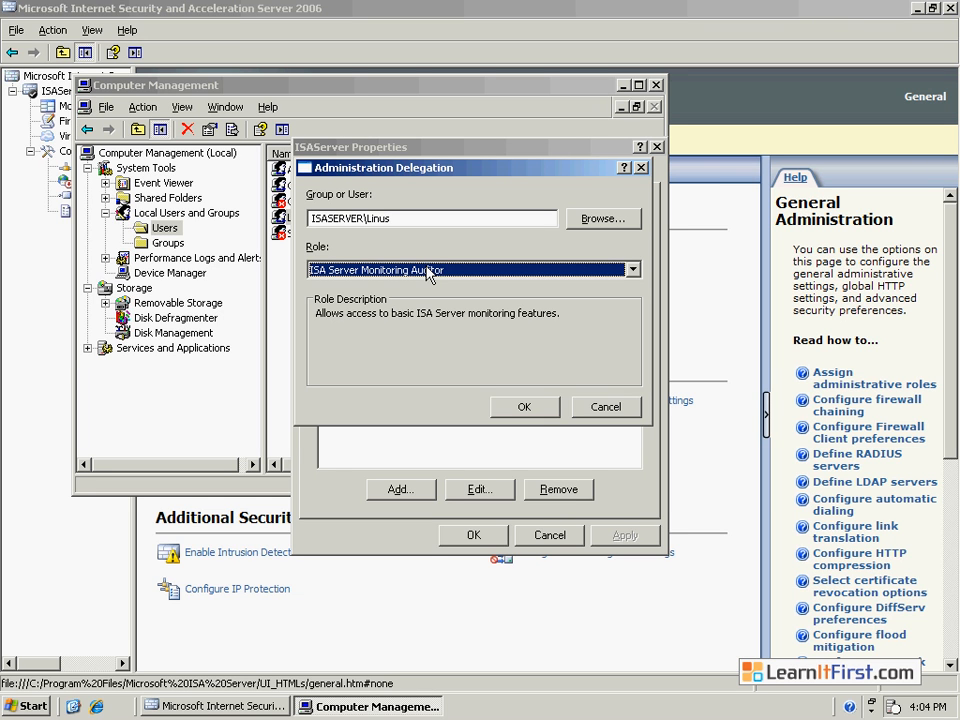
pyautogui.click(427, 270)
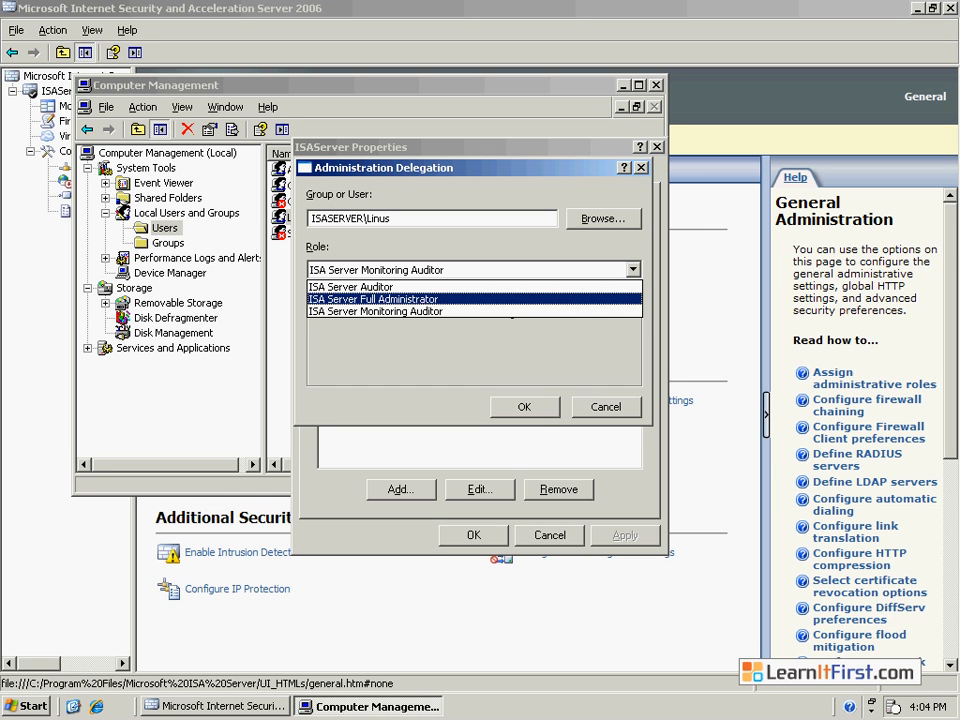
pyautogui.click(437, 354)
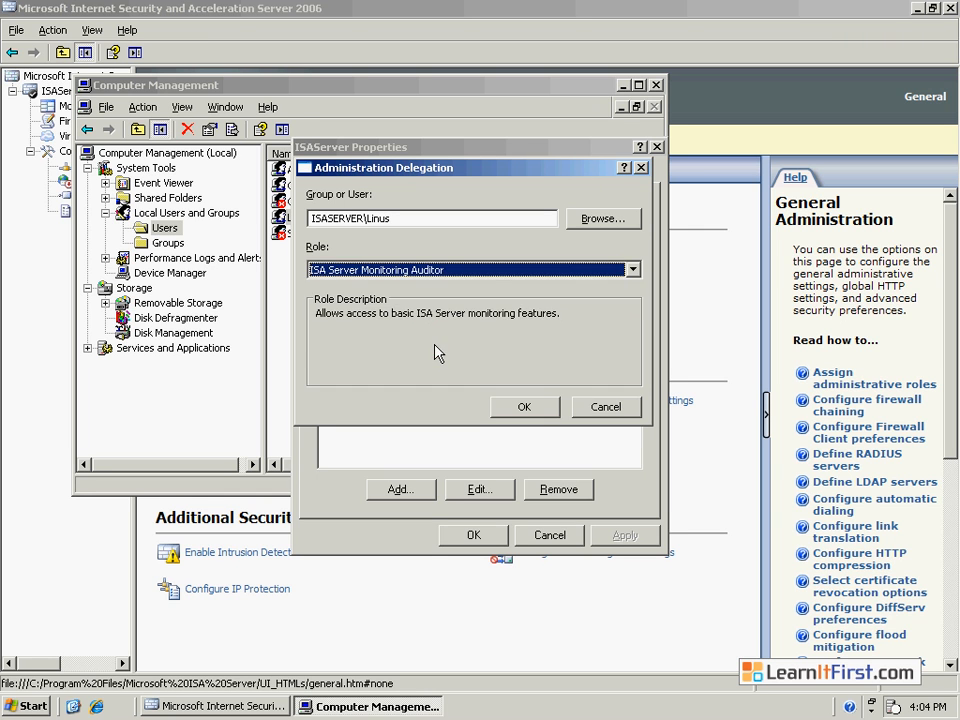
# Set the delegated role to ISA Server Auditor, then confirm the delegation entry and the role assignments
pyautogui.click(405, 268)
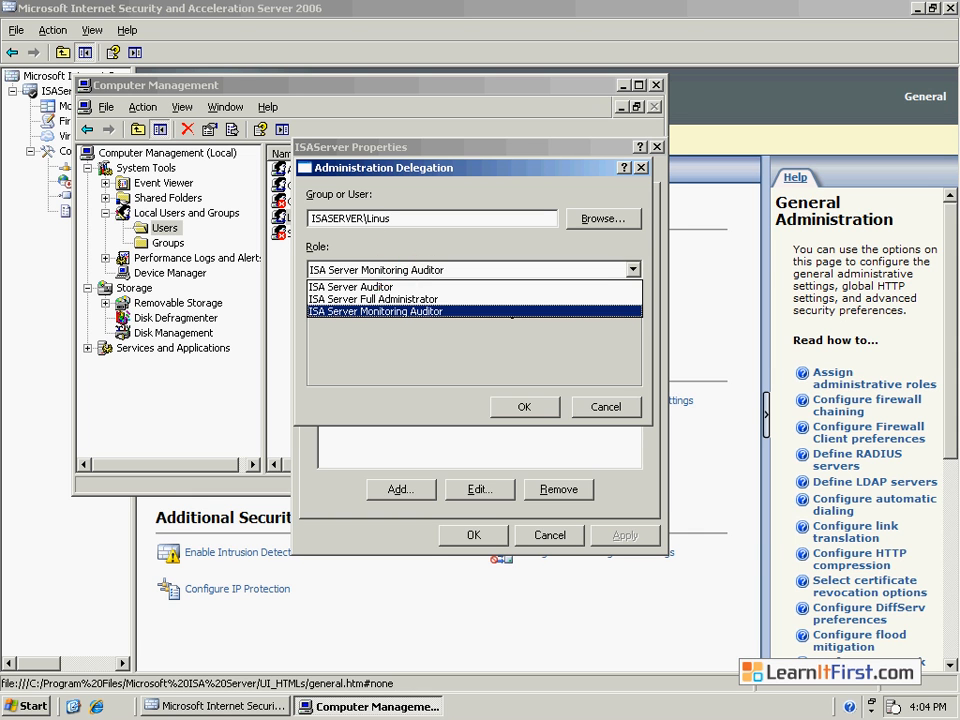
pyautogui.click(390, 287)
pyautogui.click(524, 406)
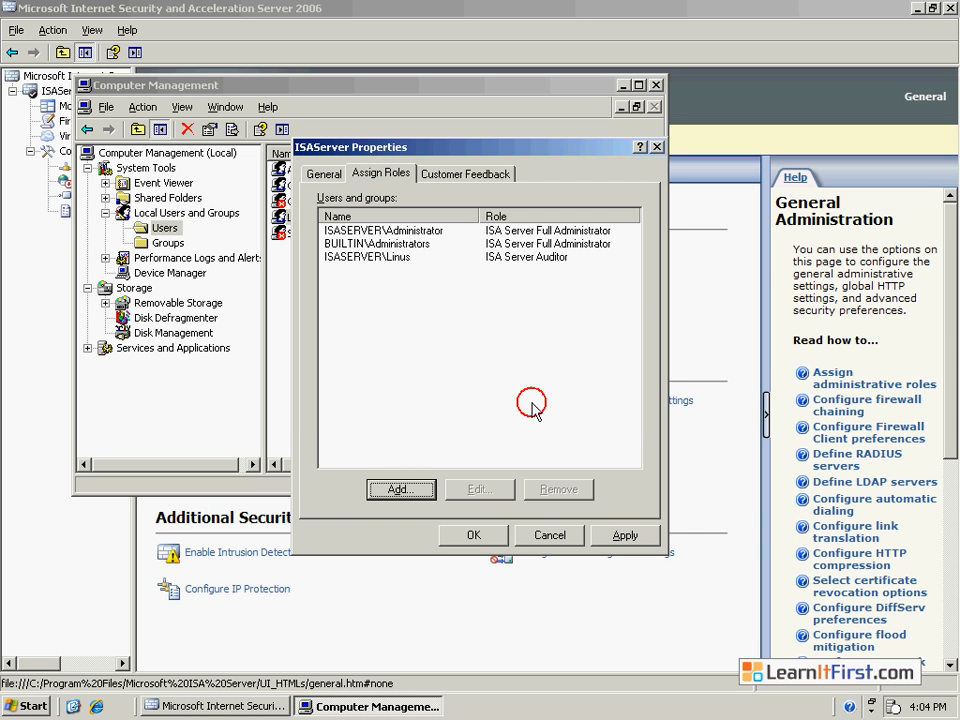
pyautogui.click(473, 535)
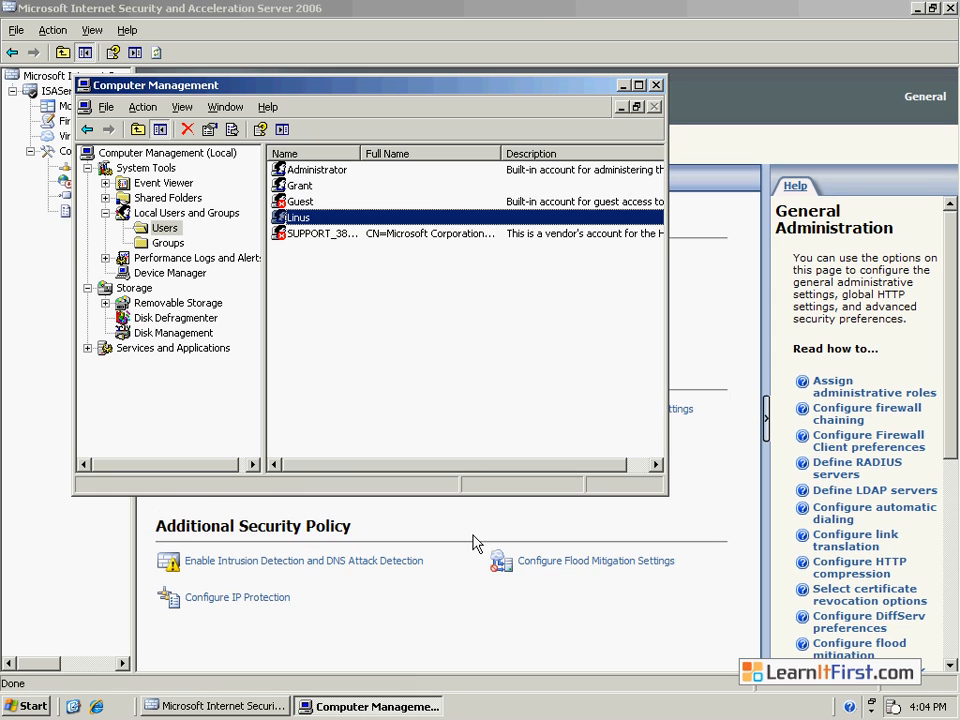
# Reset the password of the local user listed directly below Guest, entering the new account password
pyautogui.click(332, 324)
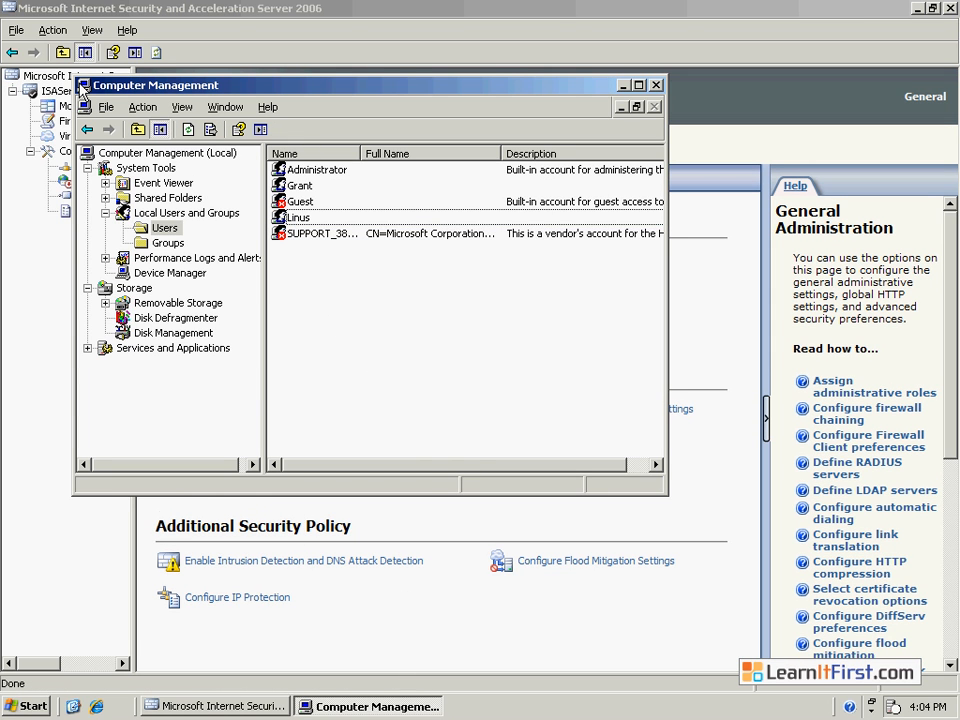
pyautogui.rightClick(304, 218)
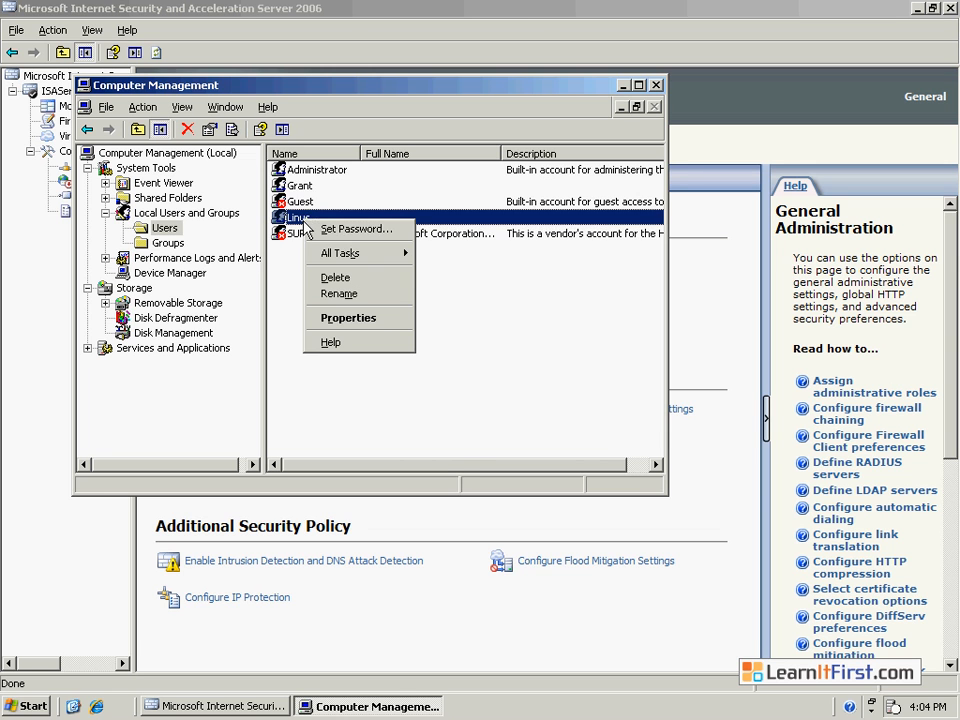
pyautogui.click(340, 230)
pyautogui.press('Return')
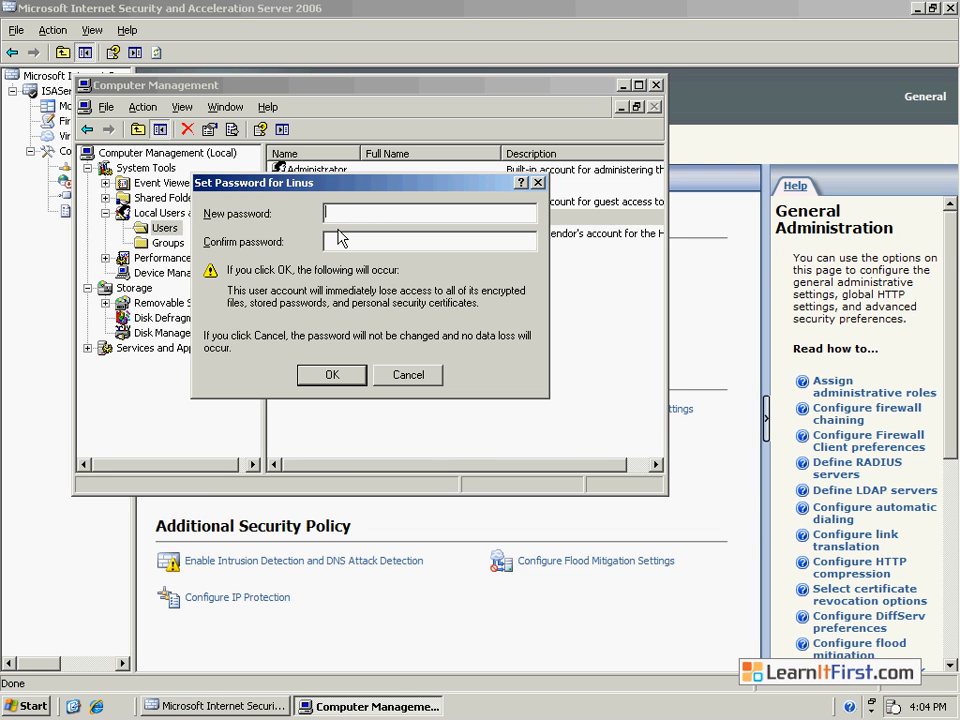
pyautogui.write('************')
pyautogui.press('Return')
pyautogui.press('Return')
# Close Computer Management and ISA Server Management, applying the pending configuration changes to ISAServer
pyautogui.click(84, 85)
pyautogui.click(105, 201)
pyautogui.doubleClick(15, 9)
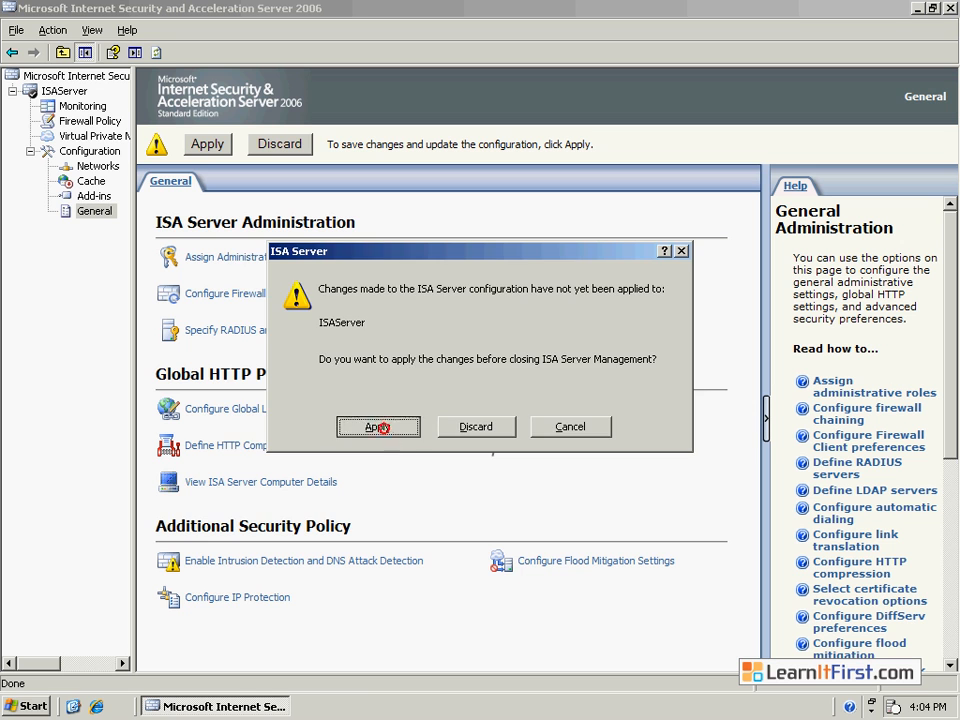
pyautogui.click(380, 426)
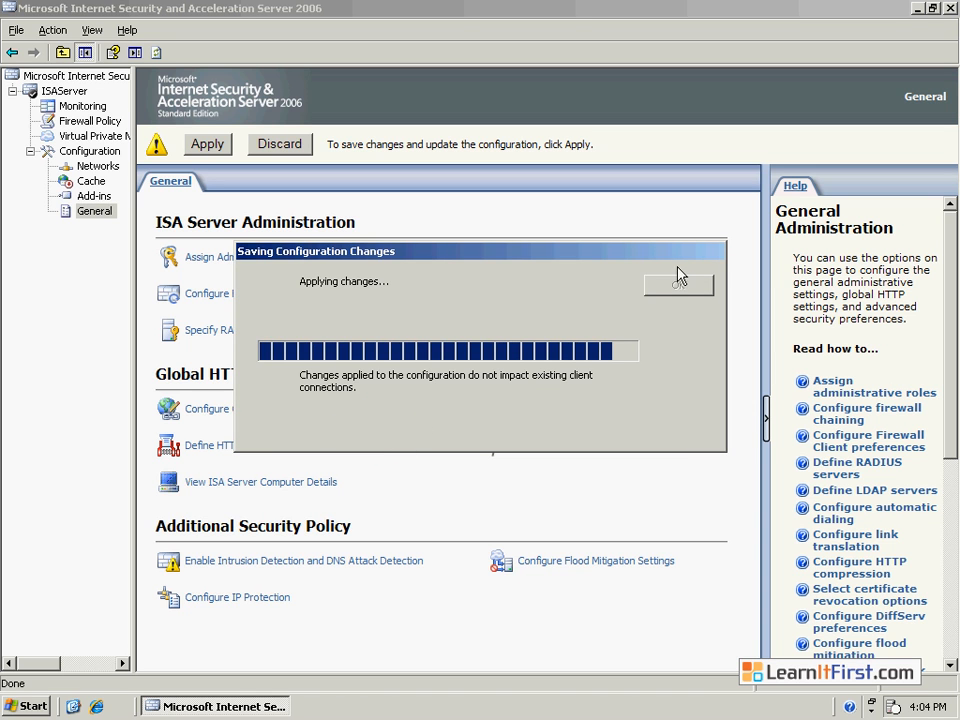
pyautogui.click(677, 283)
# Log off the Administrator session and log on to Windows with the delegated user's account name and password
pyautogui.click(30, 705)
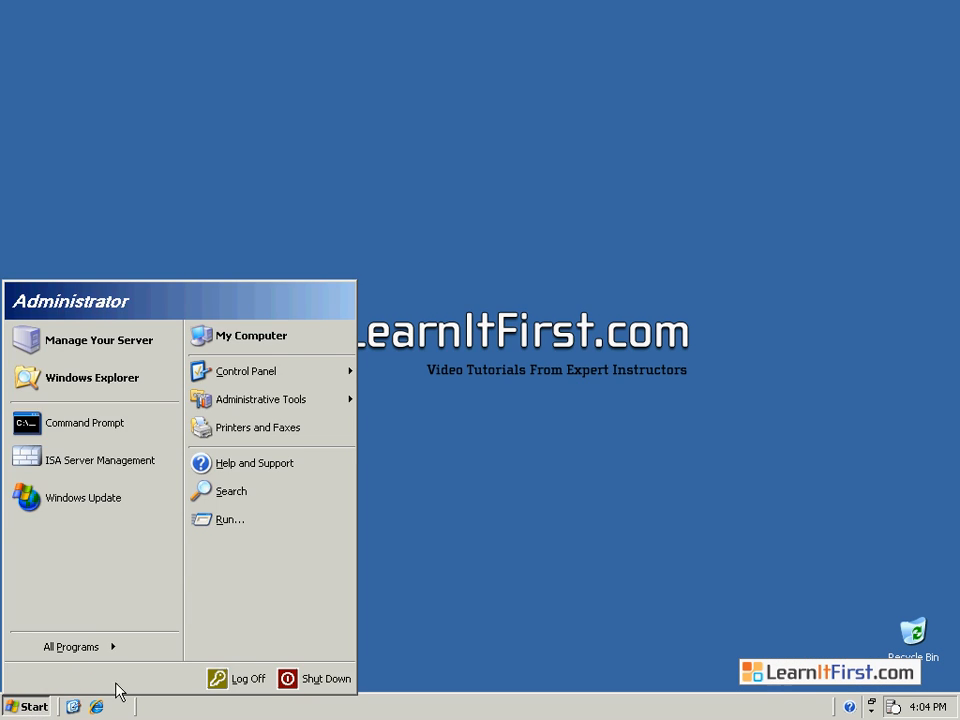
pyautogui.click(225, 677)
pyautogui.click(439, 376)
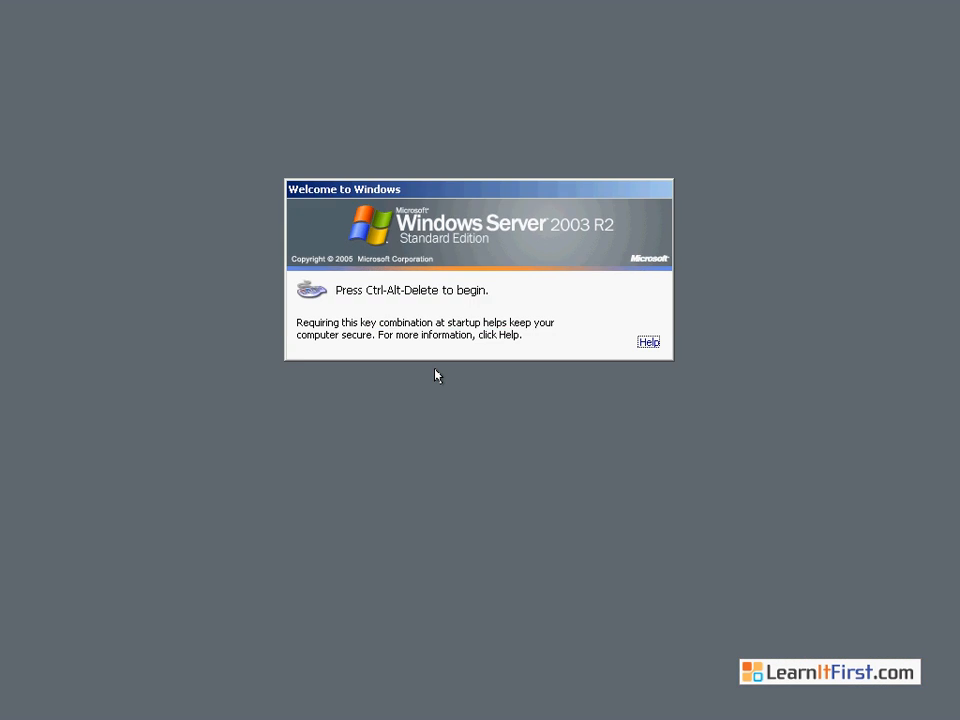
pyautogui.hotkey('ctrl', 'alt', 'Delete')
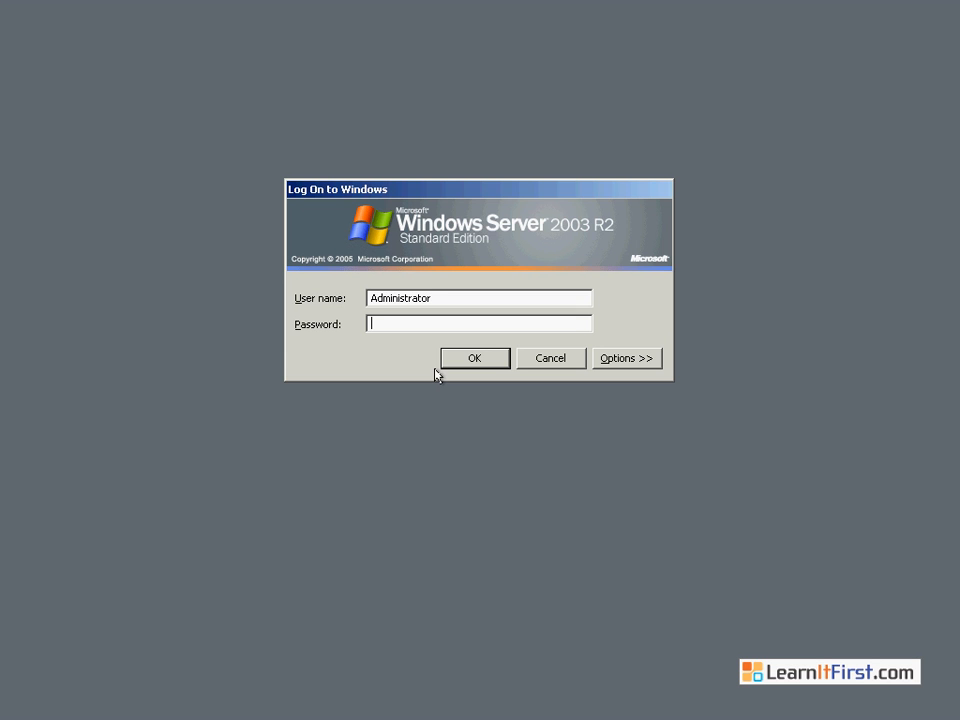
pyautogui.hotkey('shift', 'Tab')
pyautogui.write('L')
pyautogui.press('Return')
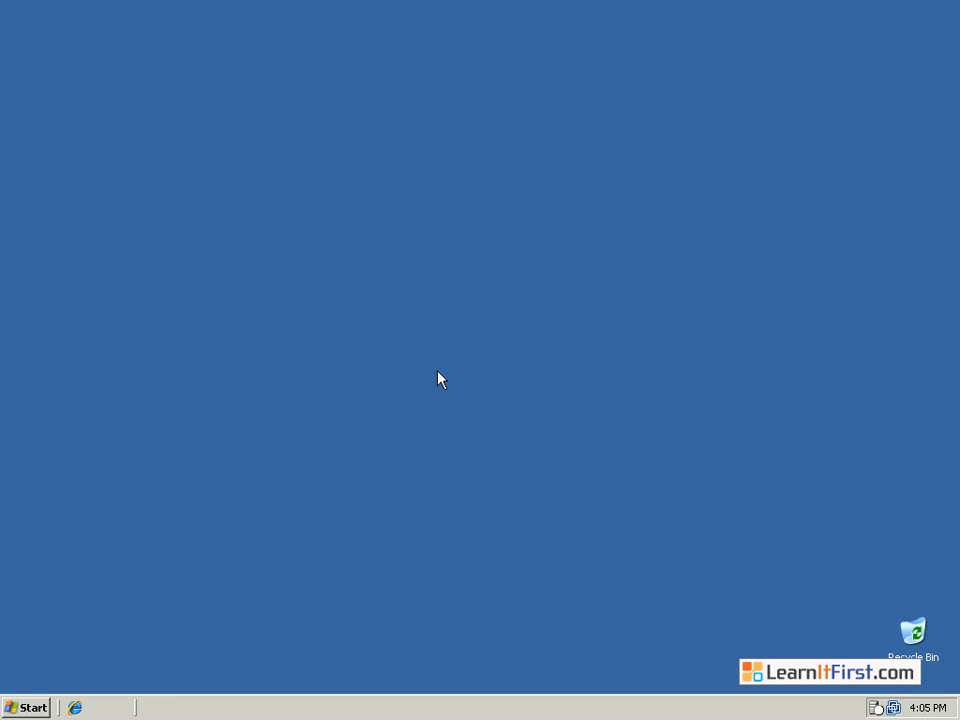
# Start ISA Server Management from the Microsoft ISA Server programs and maximize its window
pyautogui.click(26, 707)
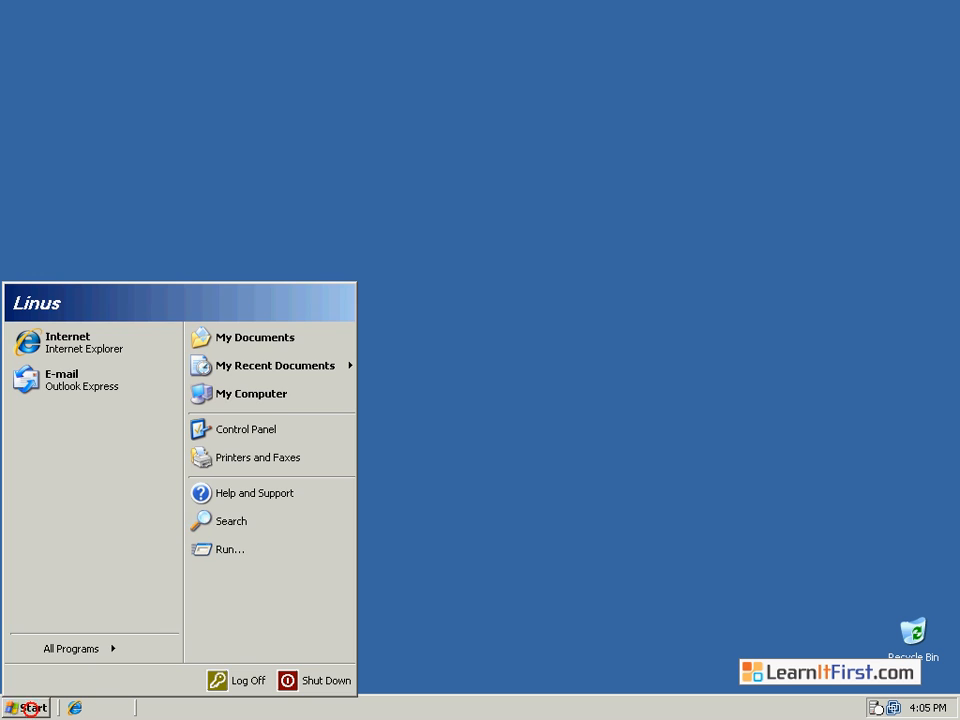
pyautogui.click(80, 650)
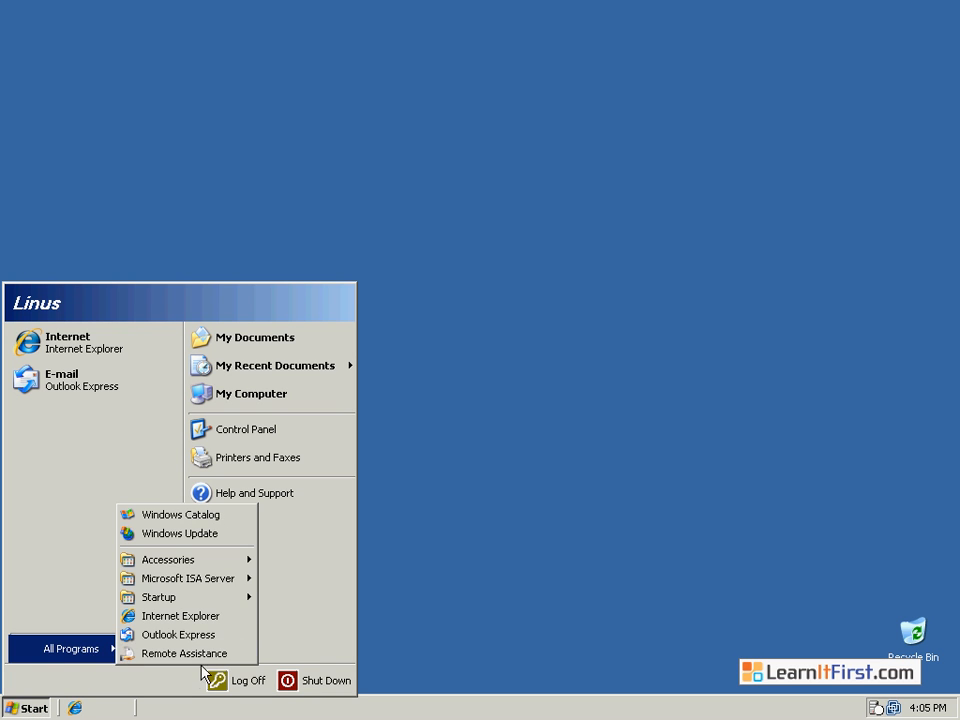
pyautogui.moveTo(249, 578)
pyautogui.click(312, 580)
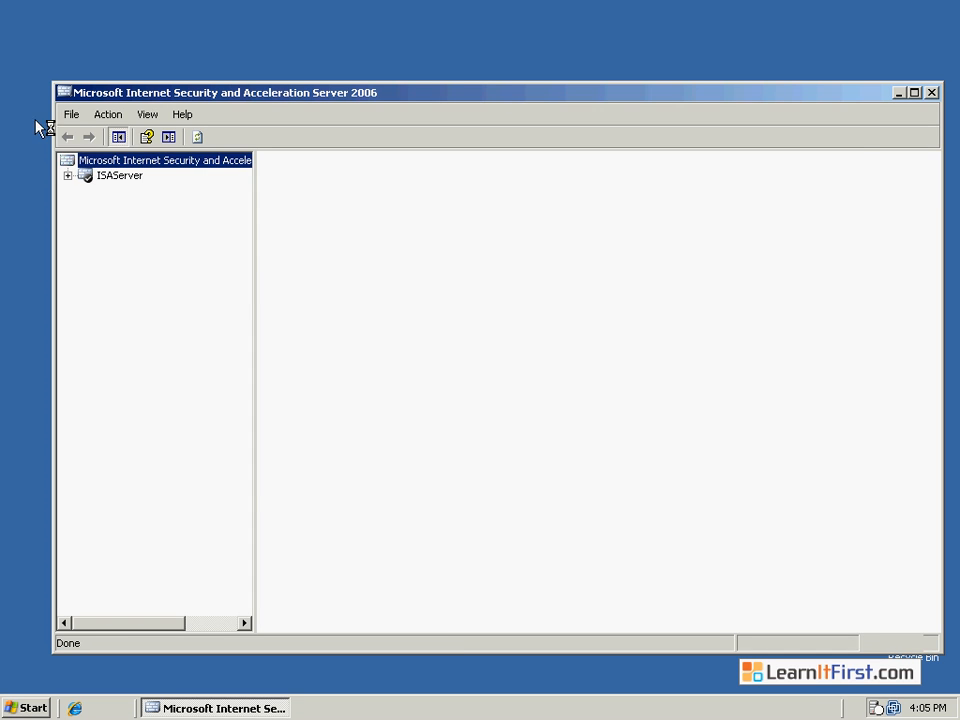
pyautogui.doubleClick(263, 92)
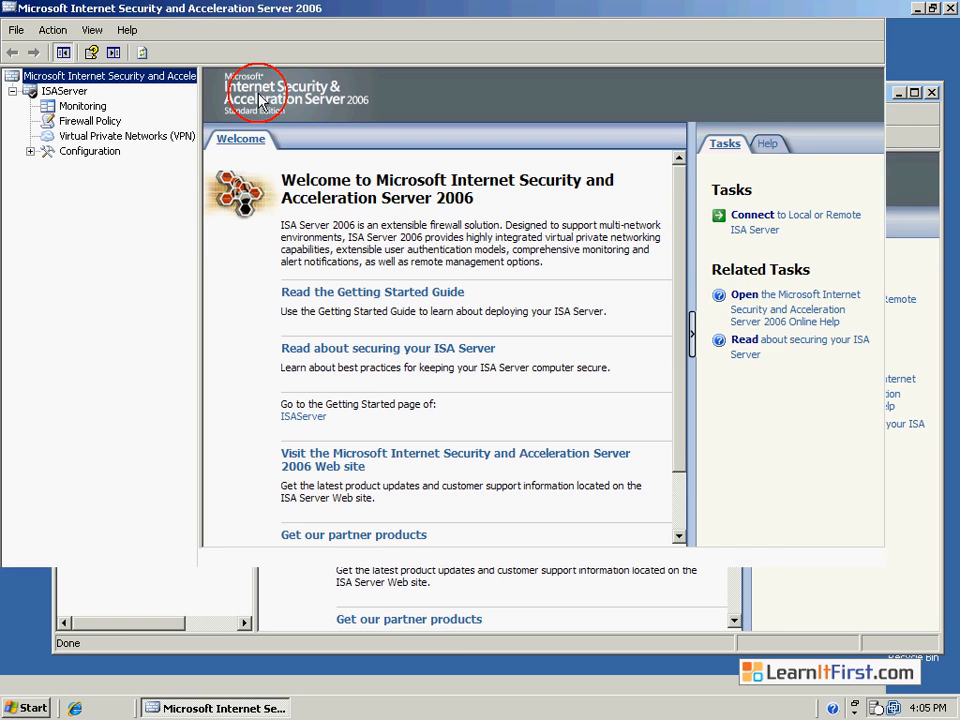
# Try to create a new access rule in the ISAServer firewall policy, dismissing the resulting message
pyautogui.click(90, 120)
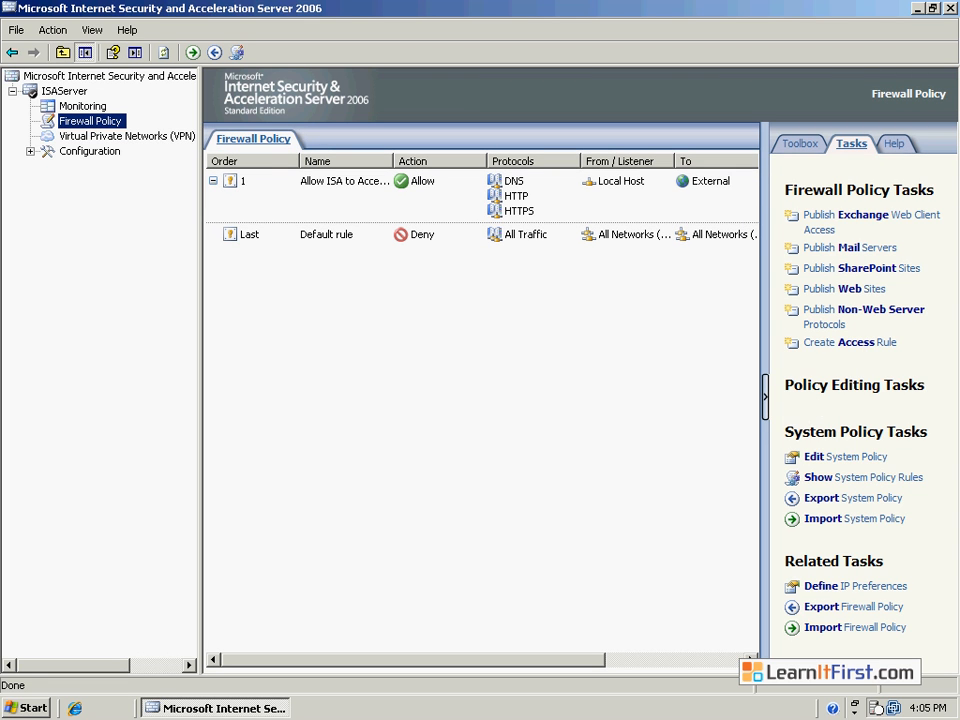
pyautogui.click(831, 343)
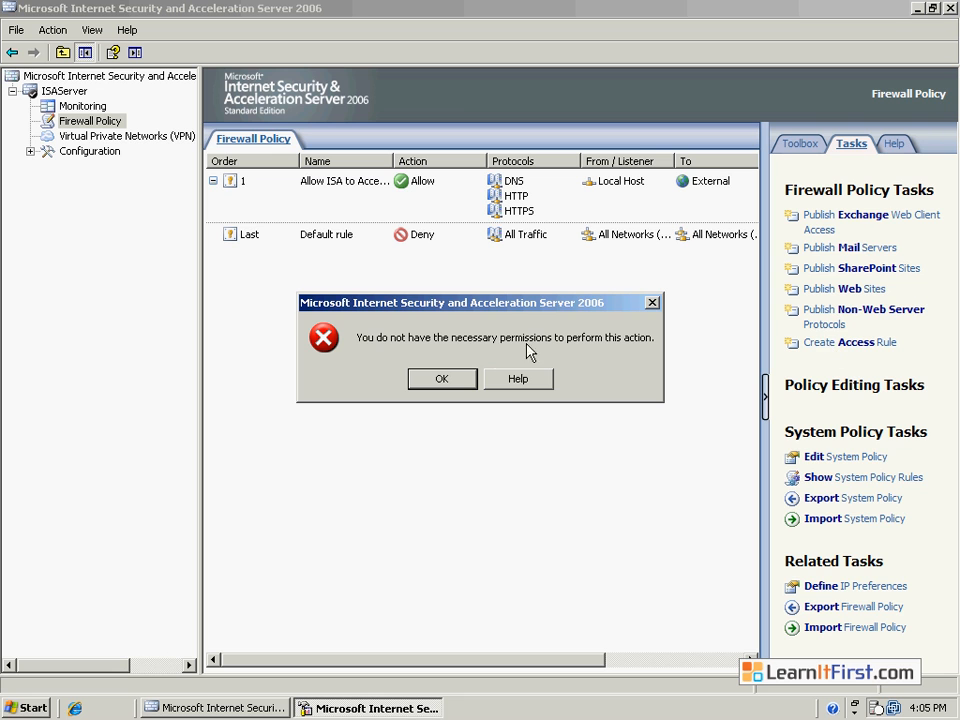
pyautogui.click(499, 316)
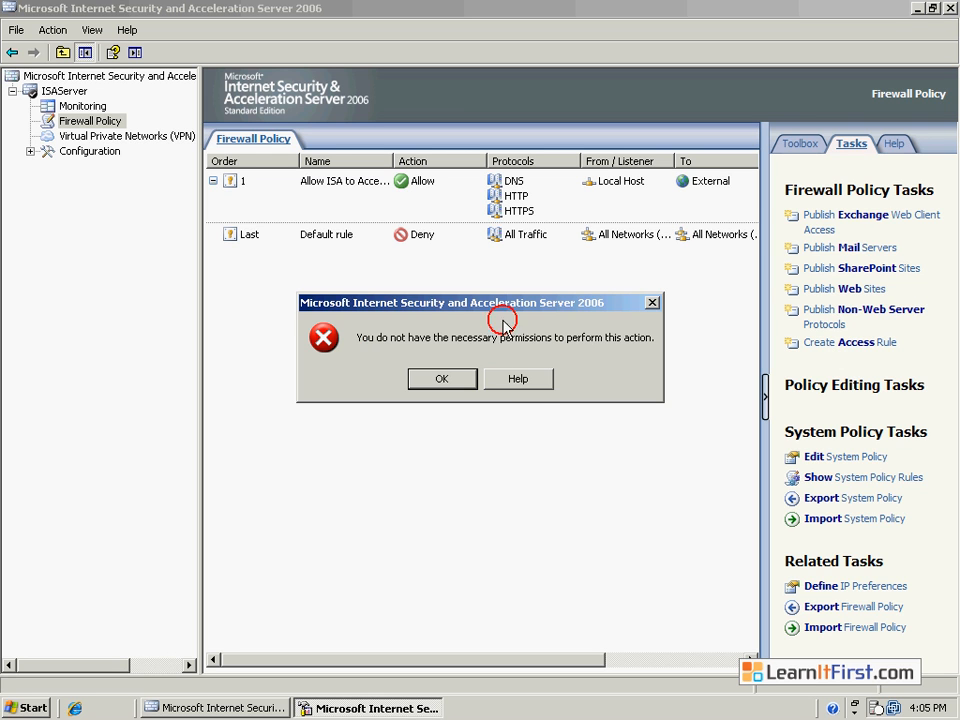
pyautogui.click(444, 379)
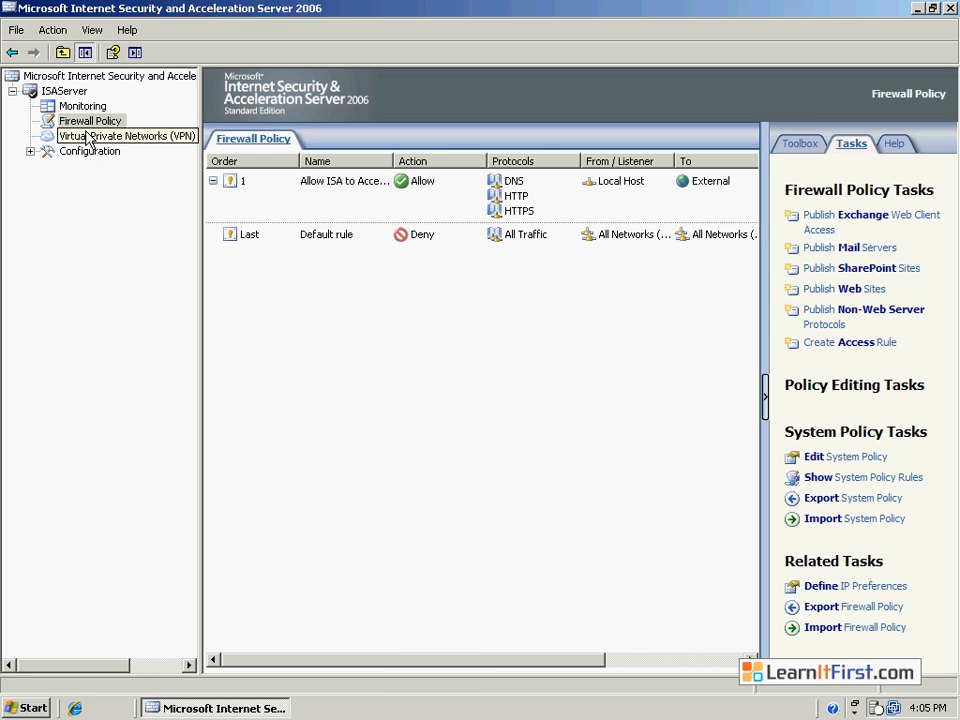
# Examine the ISAServer monitoring alerts and the response result of the Web (Internet) connectivity verifier
pyautogui.click(62, 106)
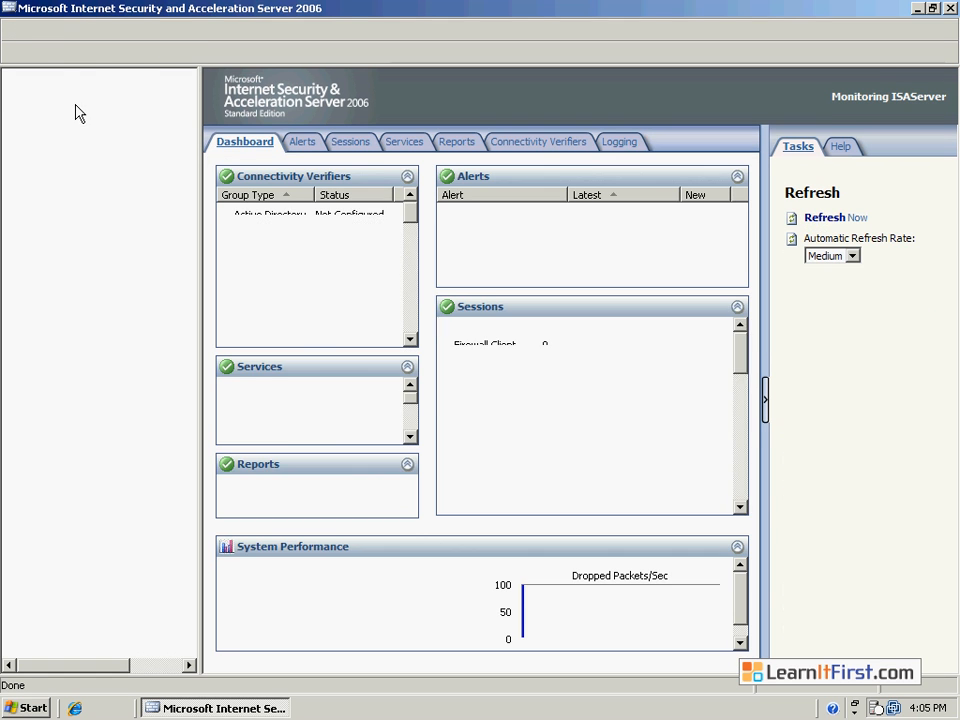
pyautogui.click(300, 140)
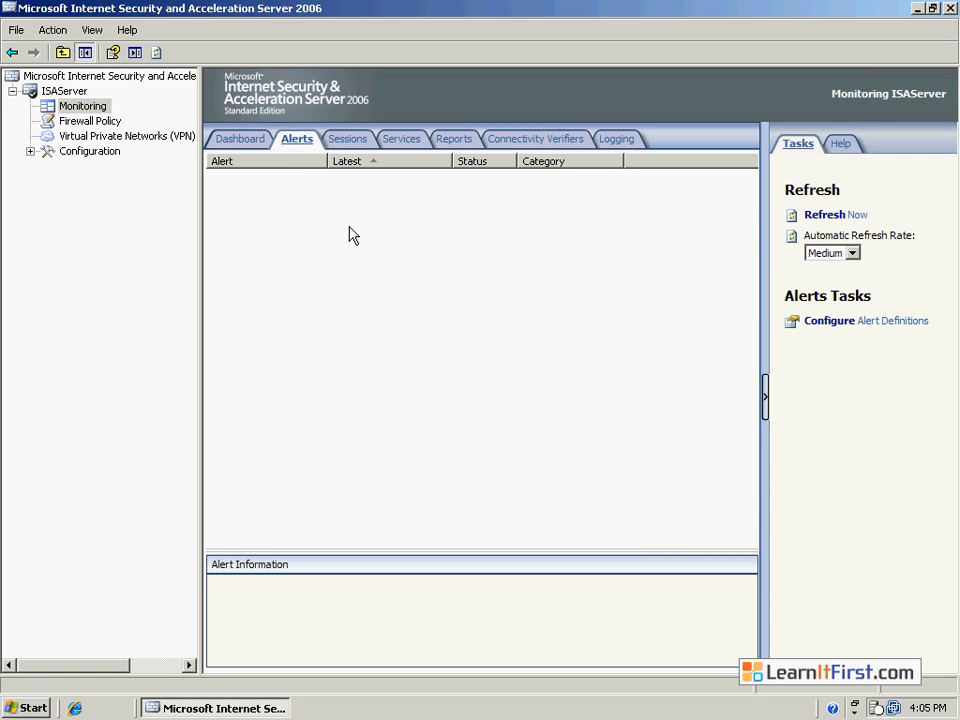
pyautogui.click(514, 139)
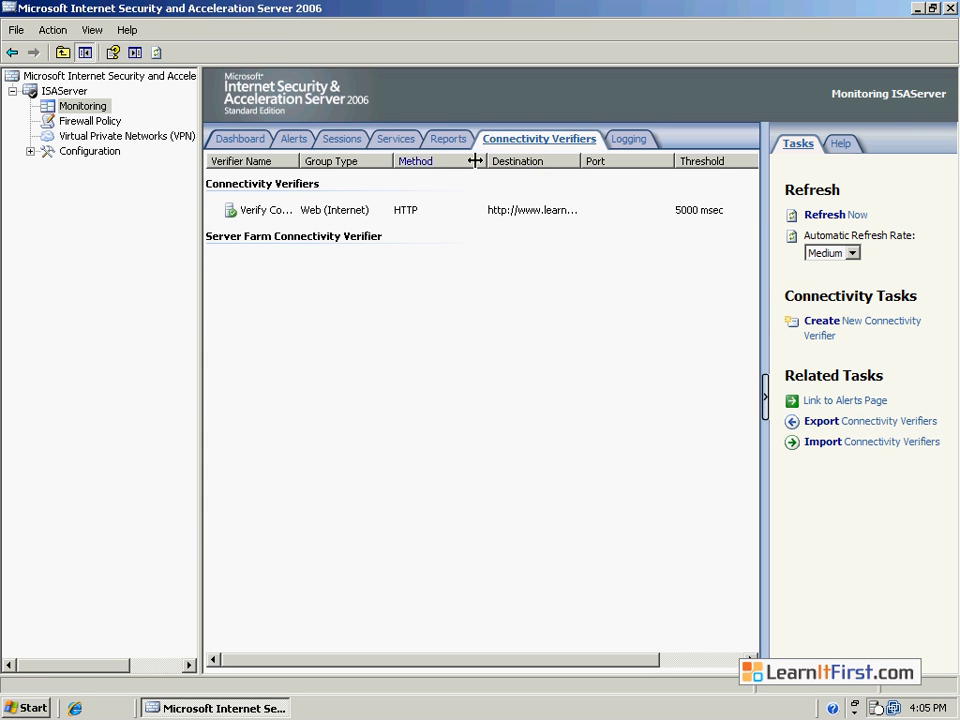
pyautogui.click(336, 213)
pyautogui.click(722, 657)
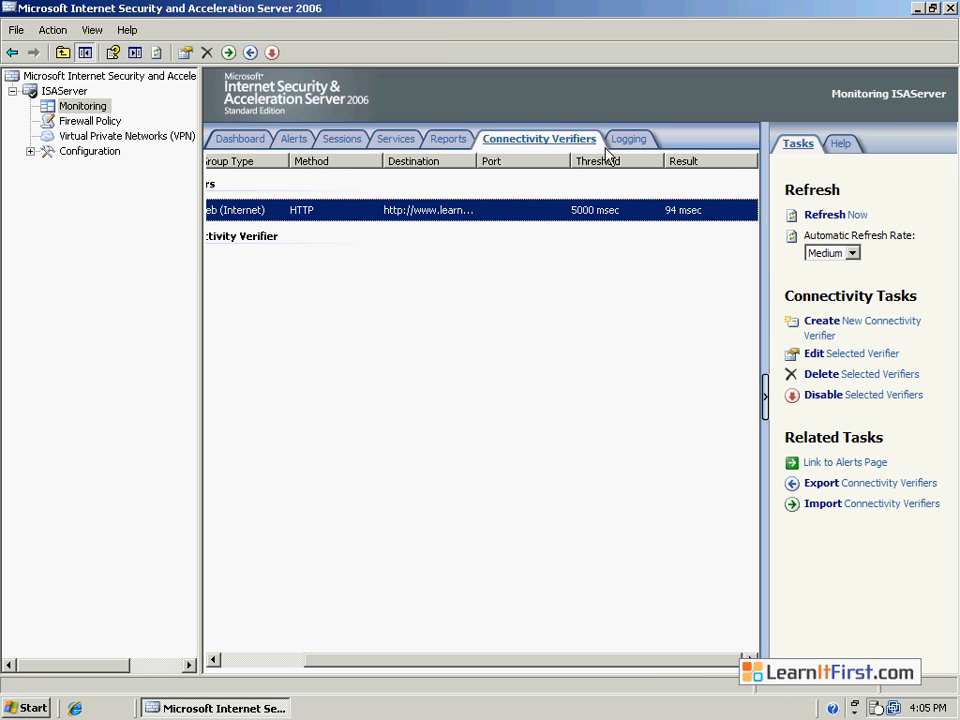
pyautogui.click(855, 357)
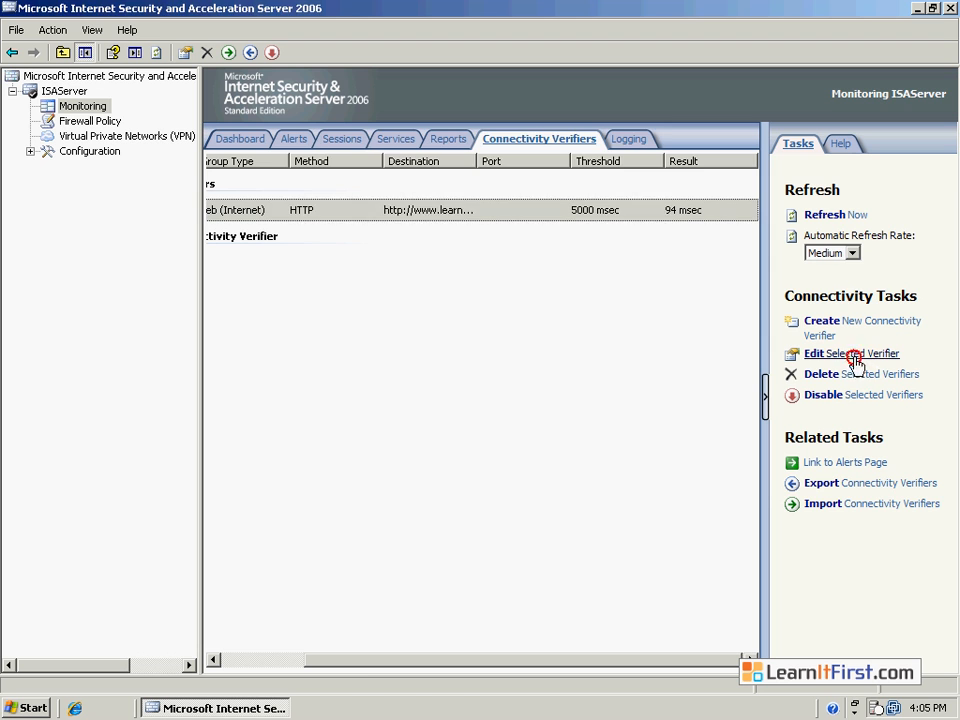
pyautogui.click(388, 172)
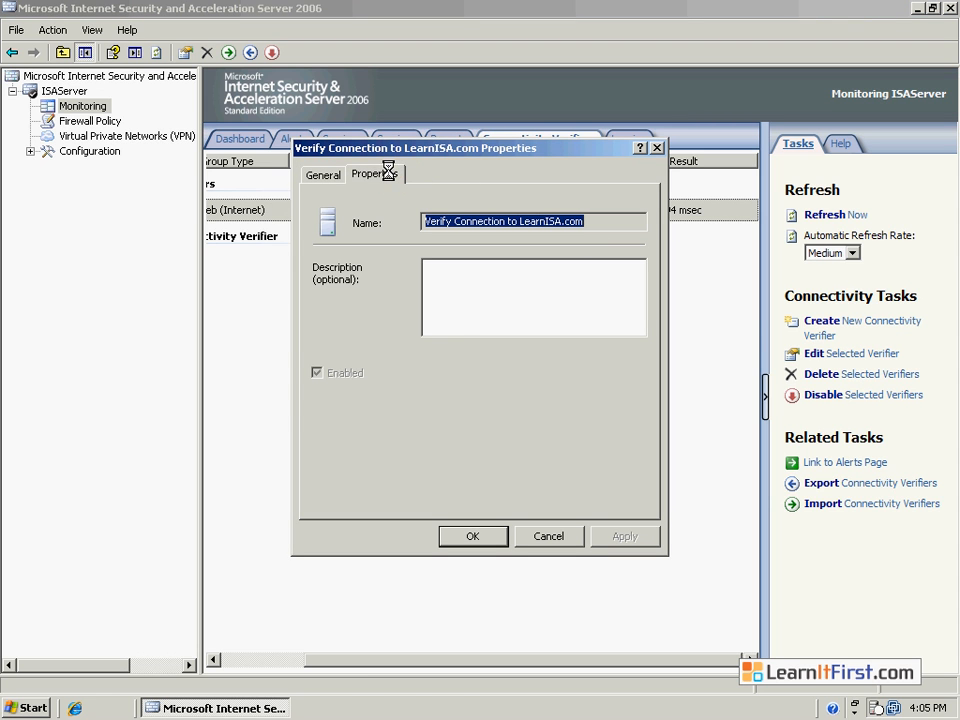
pyautogui.click(320, 175)
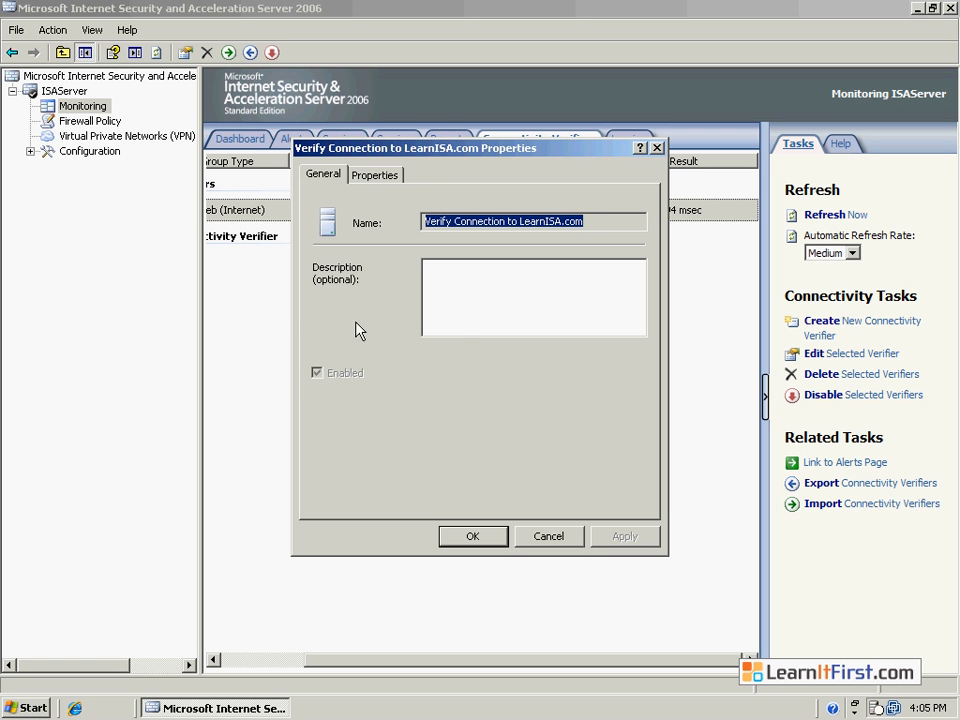
pyautogui.click(374, 175)
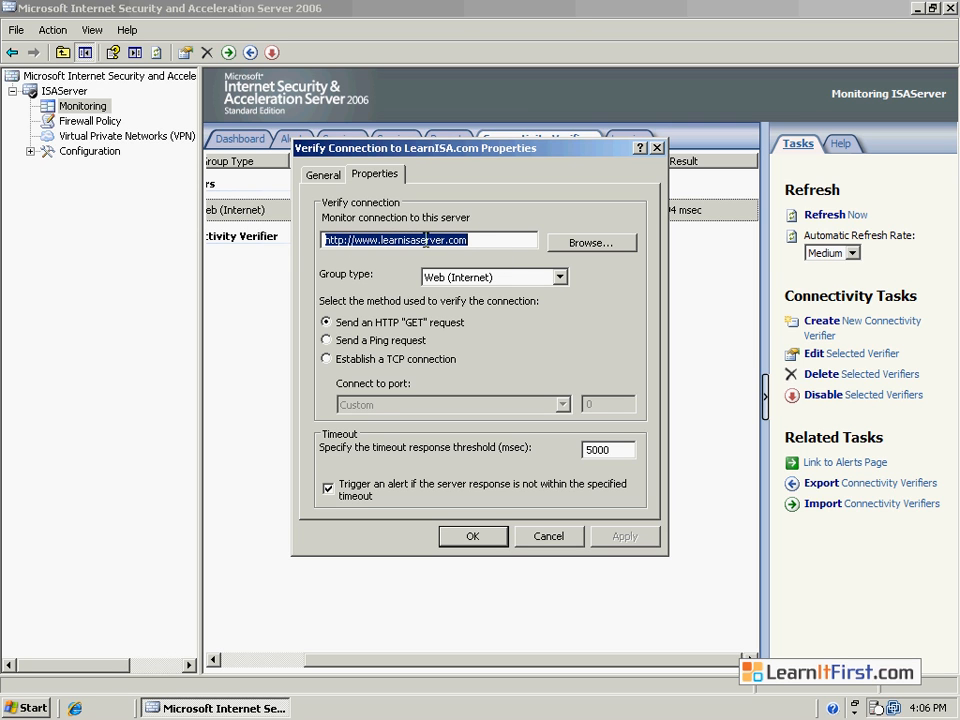
pyautogui.moveTo(378, 241); pyautogui.dragTo(606, 246)
pyautogui.press('BackSpace')
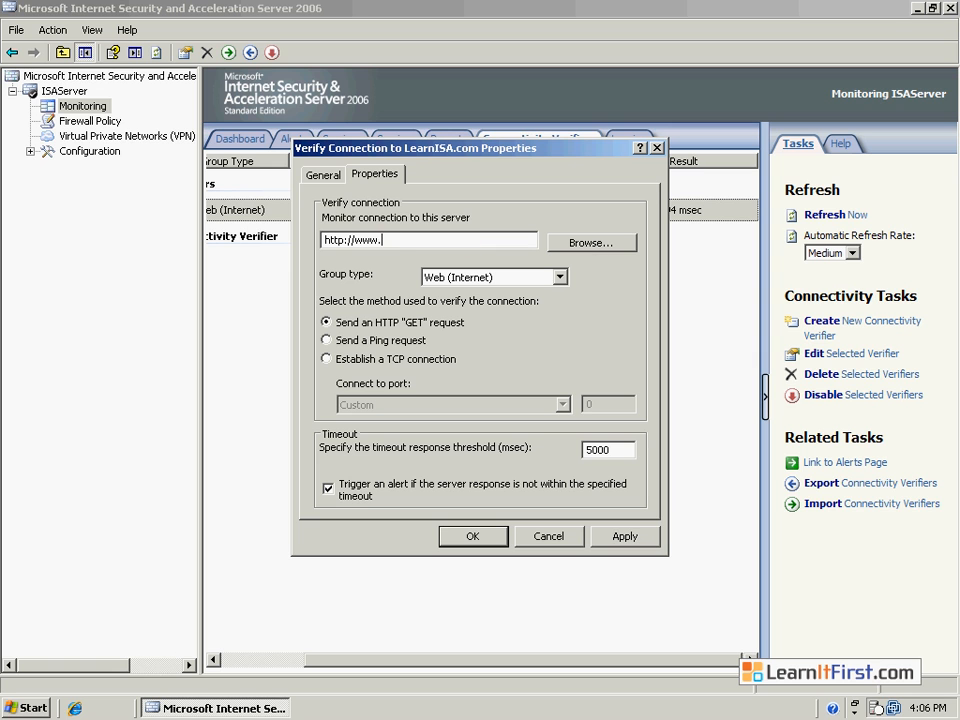
pyautogui.write('learnitfirst.com')
pyautogui.click(472, 536)
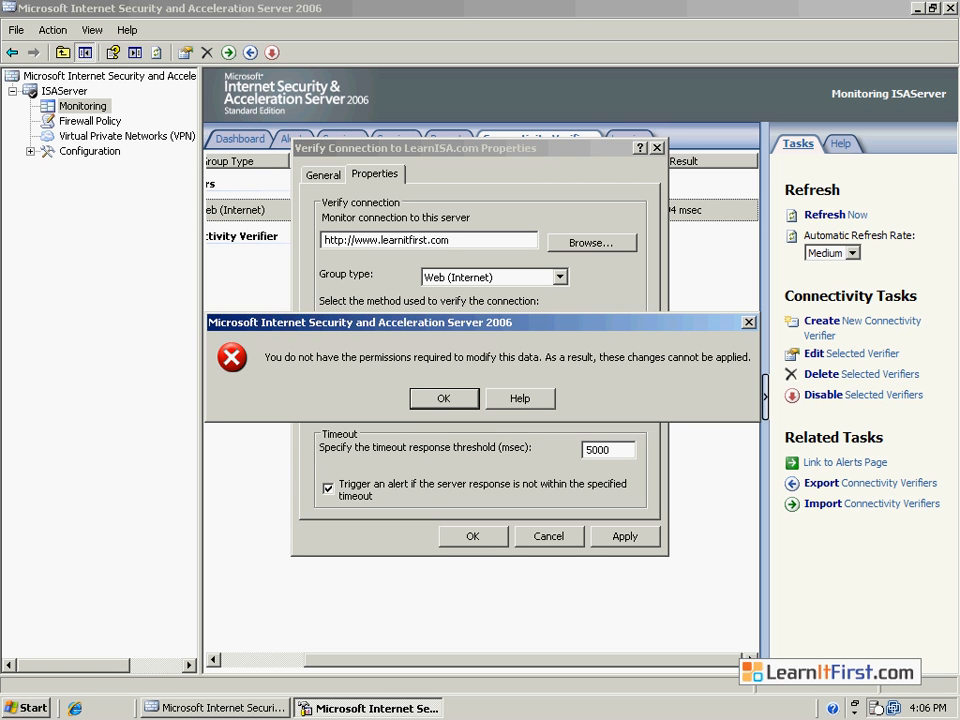
pyautogui.click(440, 397)
pyautogui.click(570, 537)
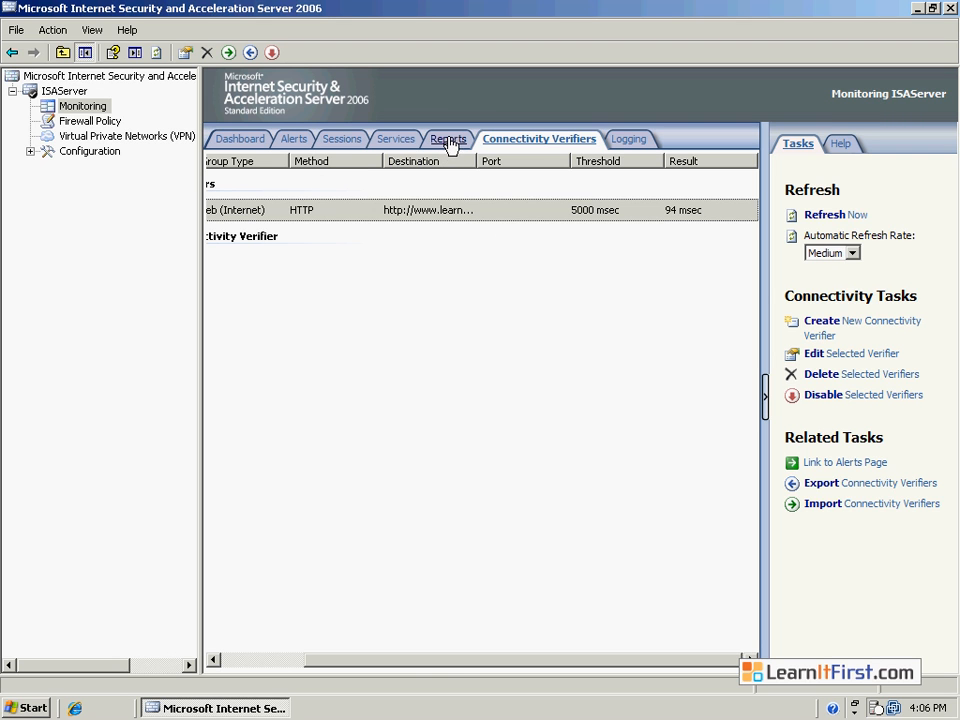
# Start the live query in the ISAServer monitoring logs, and view the Reports page
pyautogui.click(631, 146)
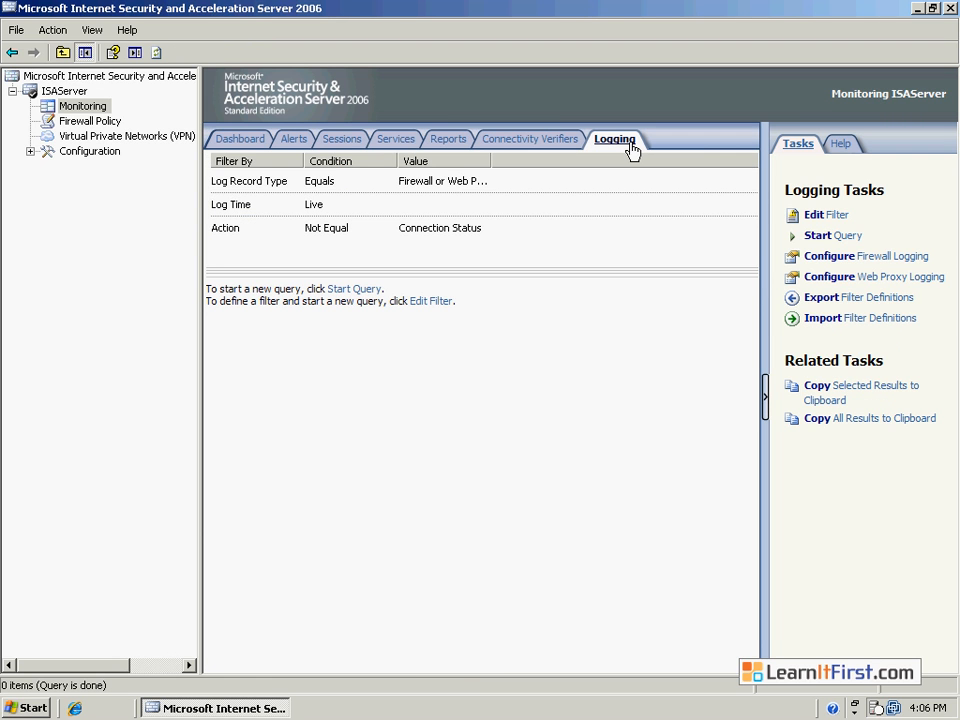
pyautogui.click(362, 289)
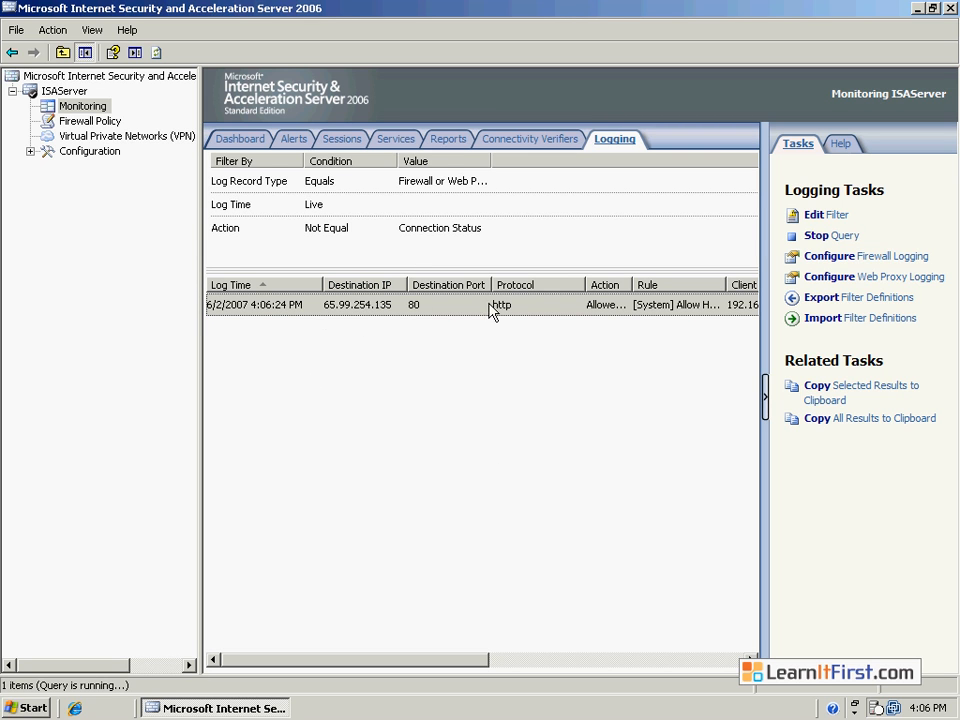
pyautogui.click(450, 142)
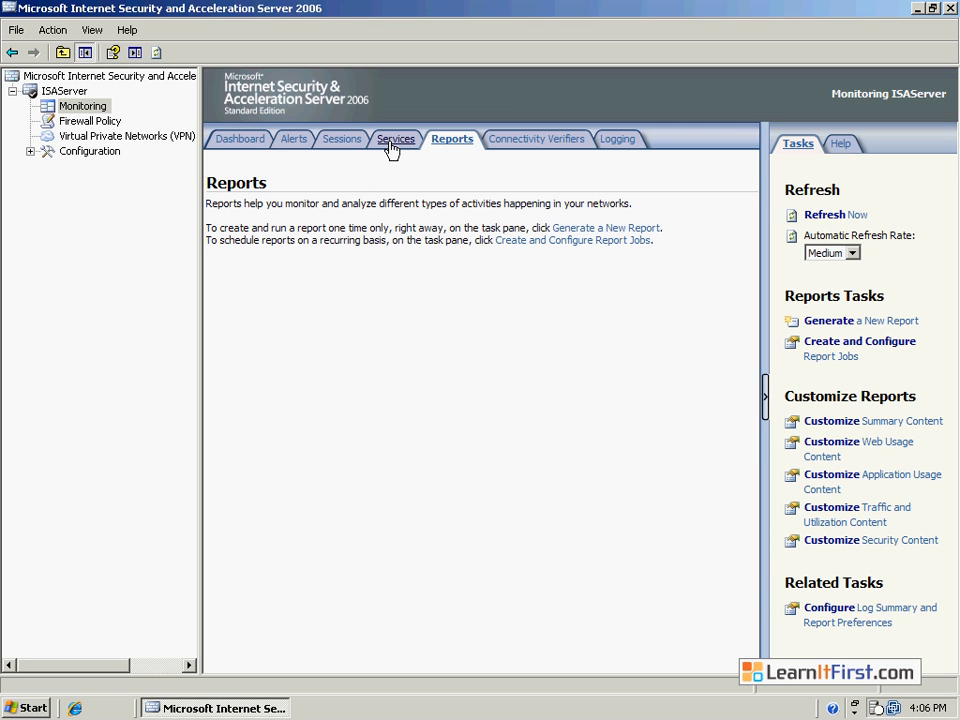
# Open the Allow ISA to Access Internet firewall rule's properties and review its action, protocols, sources and destinations
pyautogui.click(78, 121)
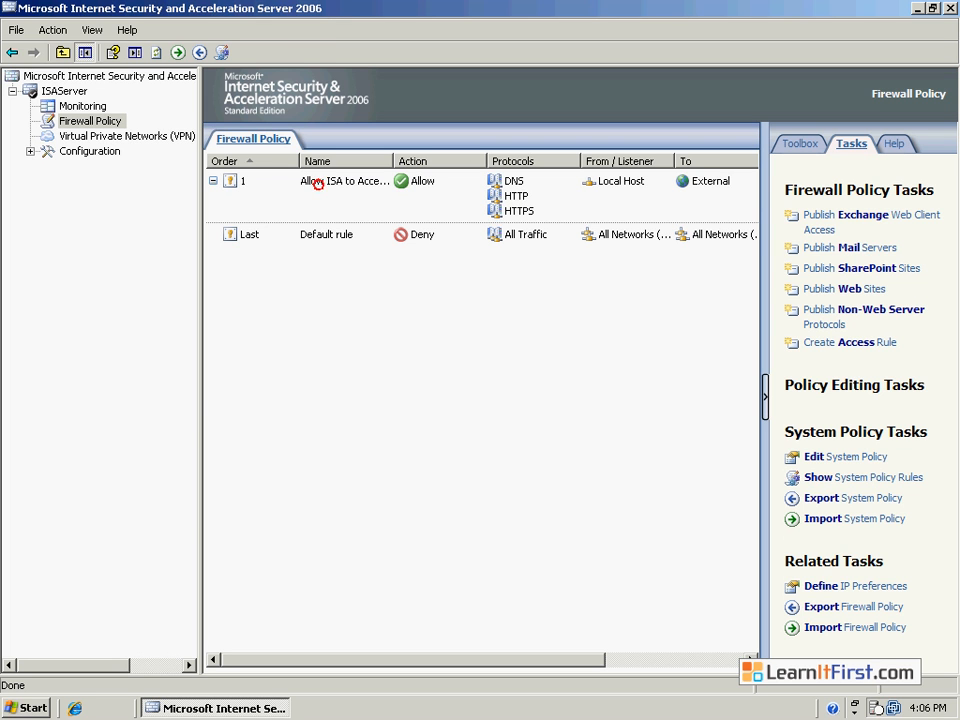
pyautogui.doubleClick(320, 186)
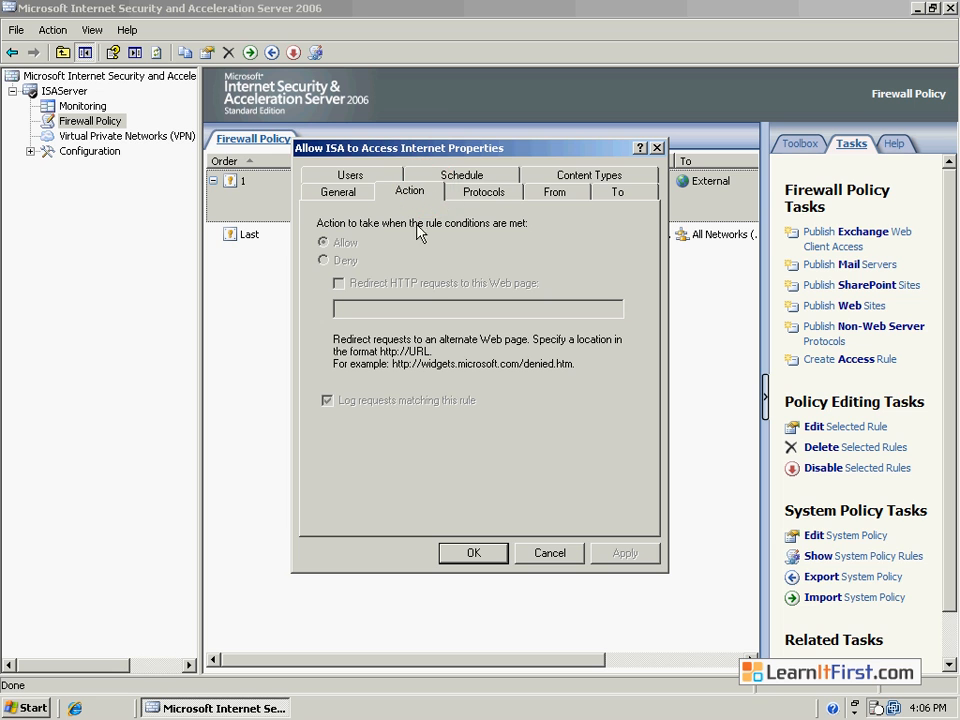
pyautogui.click(484, 197)
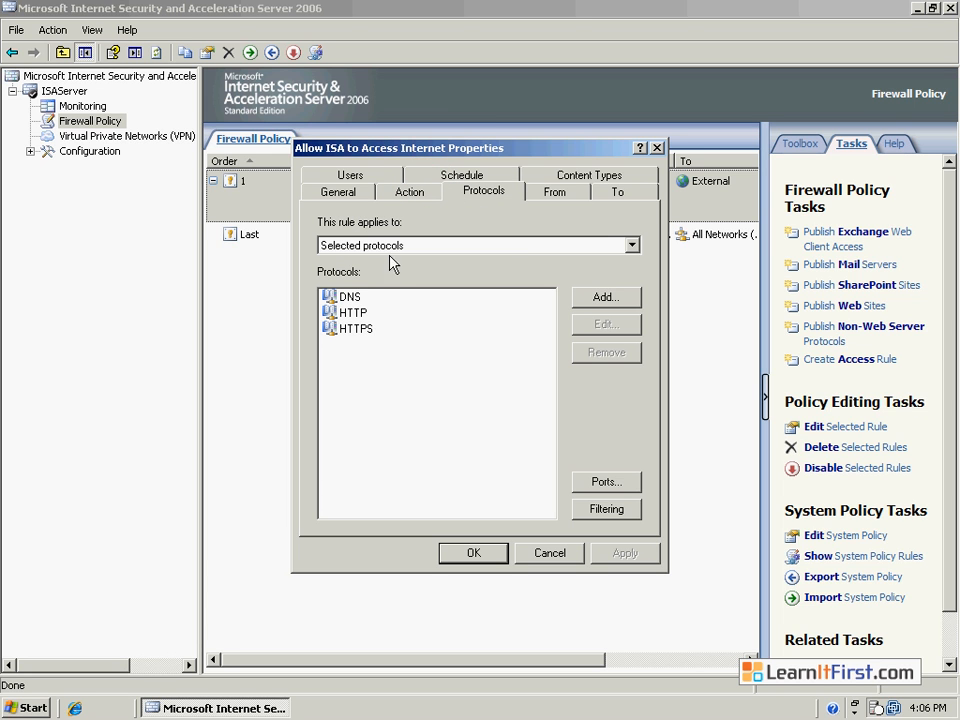
pyautogui.click(576, 190)
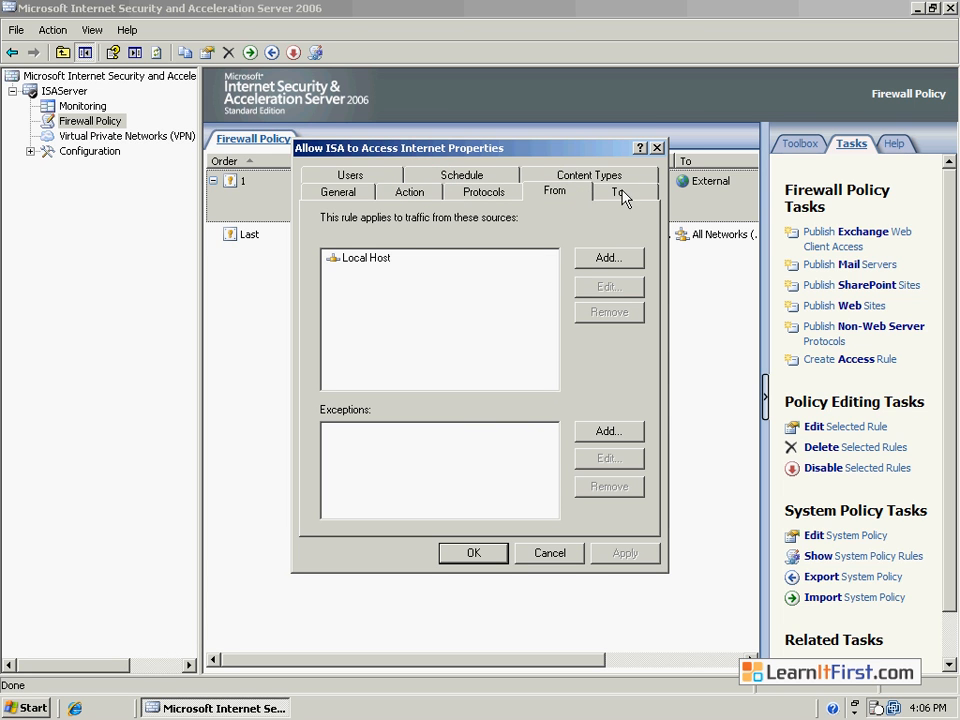
pyautogui.click(623, 195)
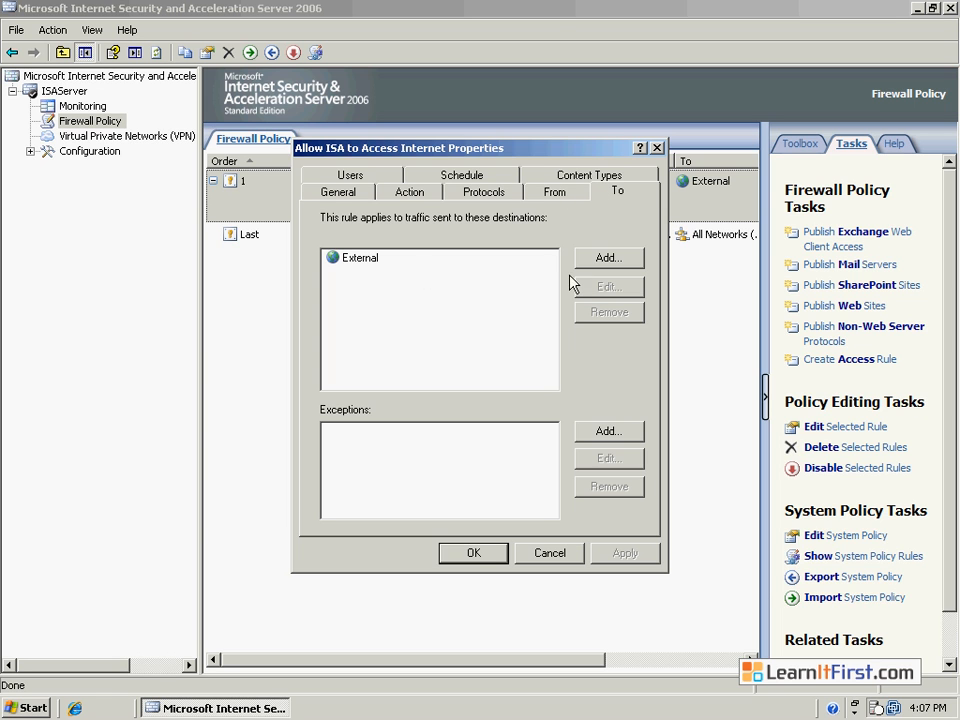
# Try to add the Internal network to the Allow ISA to Access Internet rule's destinations and save it, dismissing the resulting message
pyautogui.click(606, 258)
pyautogui.click(598, 285)
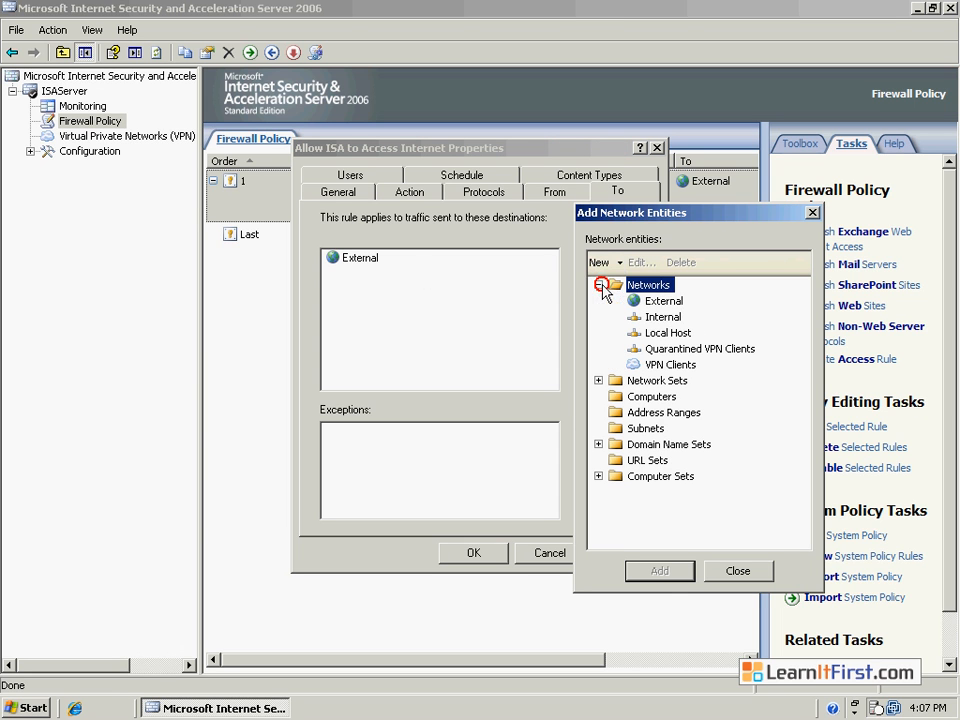
pyautogui.click(660, 317)
pyautogui.click(659, 570)
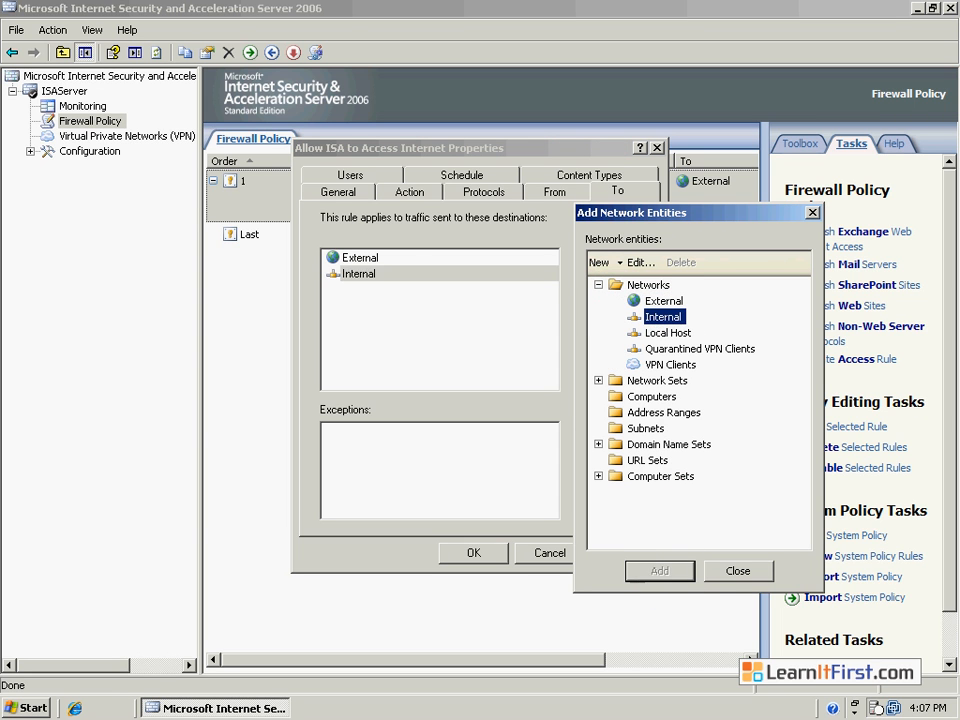
pyautogui.press('Escape')
pyautogui.click(474, 553)
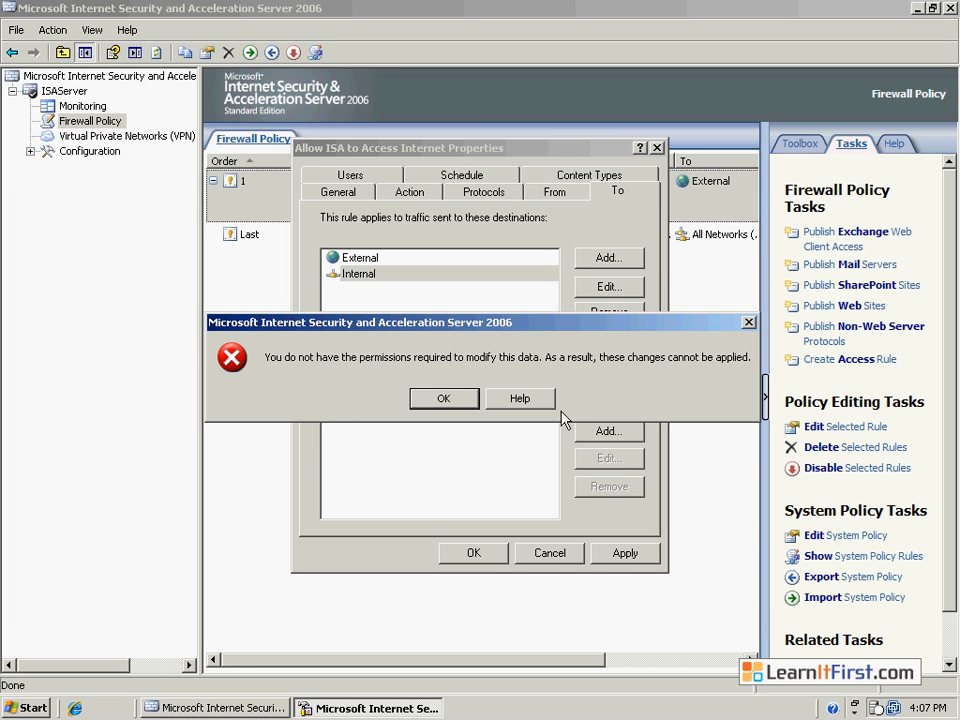
pyautogui.click(465, 390)
# Review the rule's protocols and user sets and try again to save the modified rule, dismissing the resulting message
pyautogui.click(469, 191)
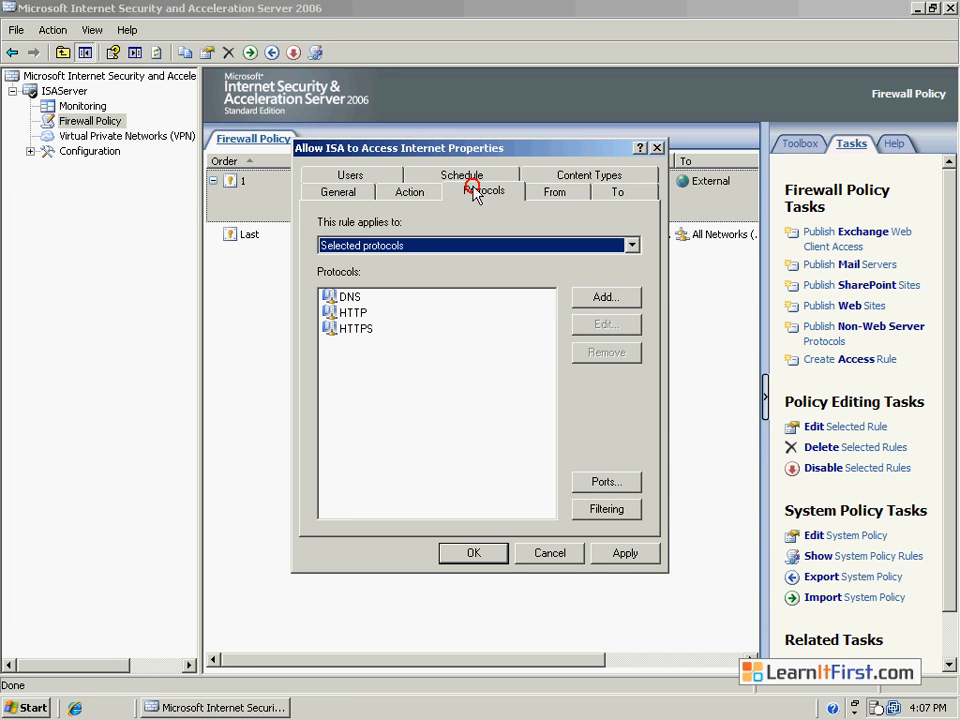
pyautogui.click(350, 176)
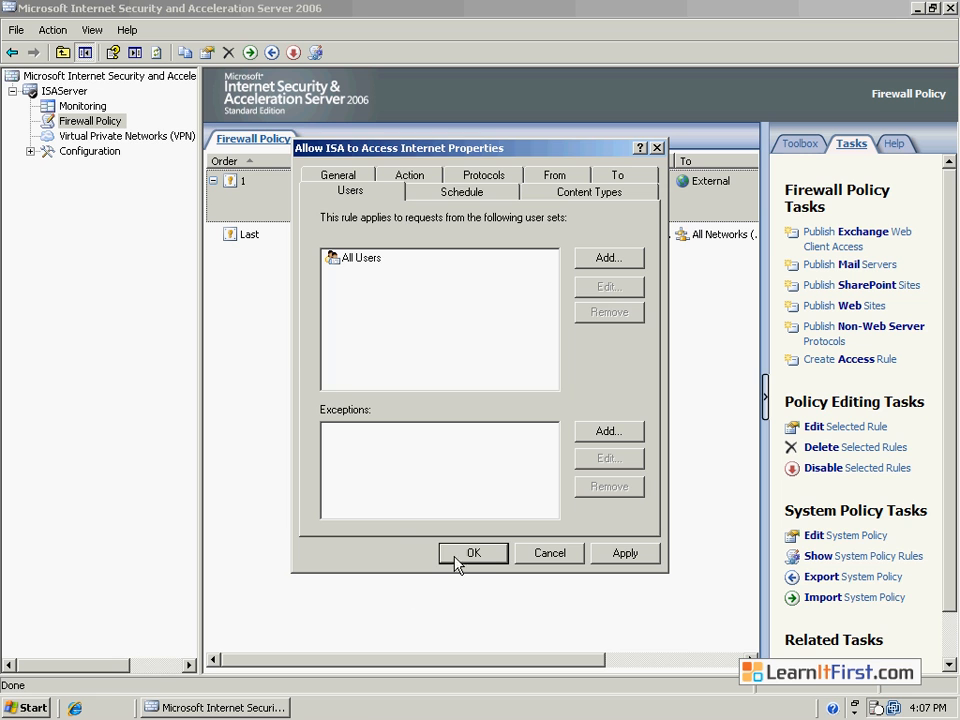
pyautogui.click(460, 555)
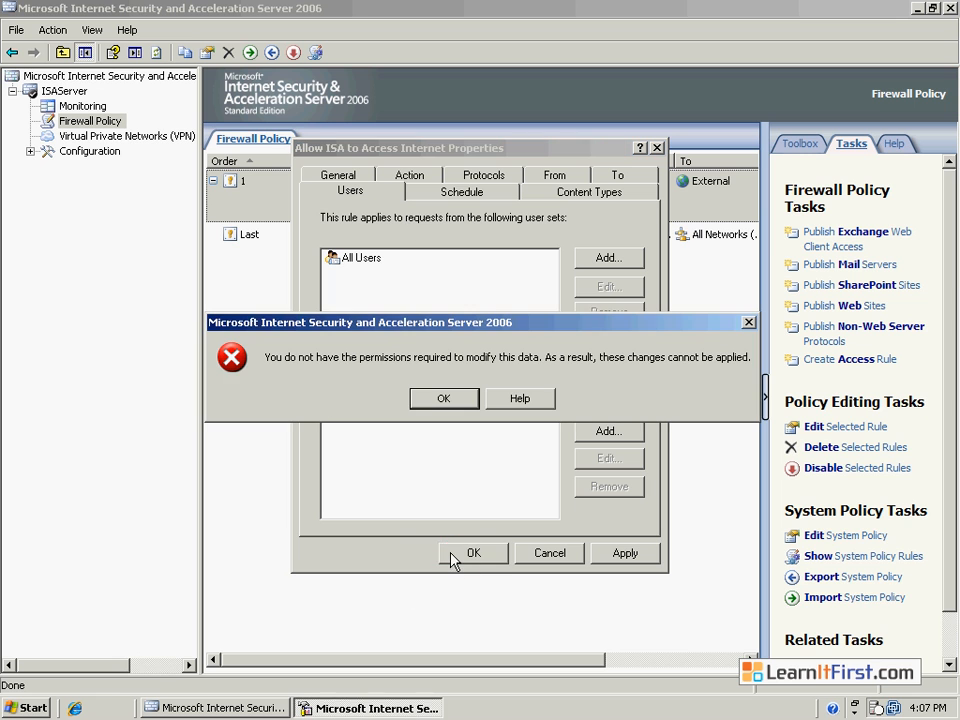
pyautogui.click(459, 400)
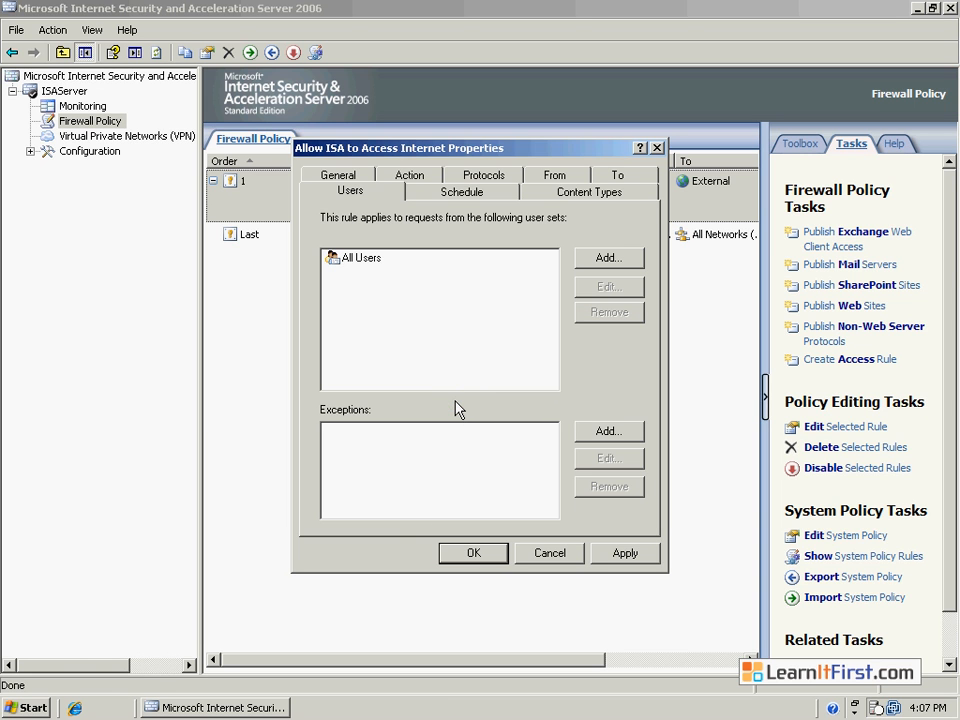